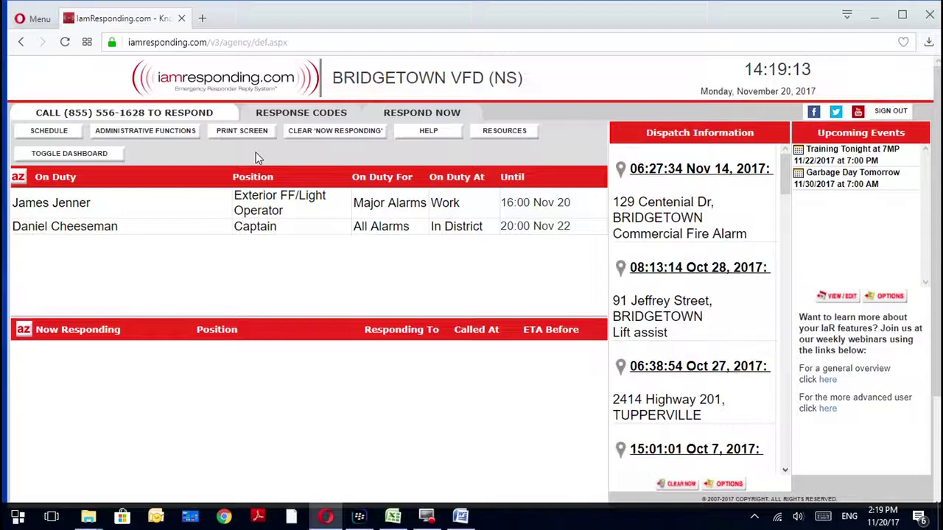
Step: Go from the agency dashboard to the Administrative Functions section
{"action": "left_click", "coordinate": [182, 130]}
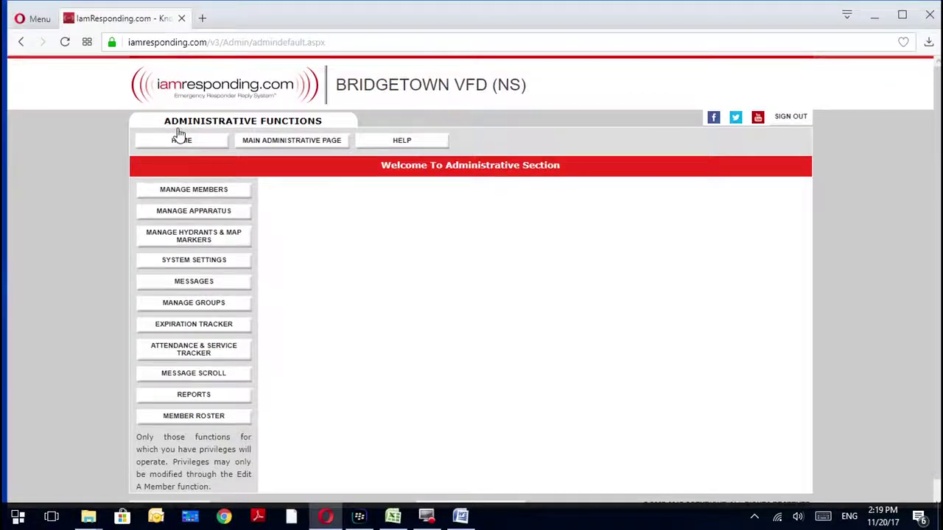
Step: Bring up the System Settings admin menu to reach Dispatch Parsing Settings
{"action": "mouse_move", "coordinate": [162, 212]}
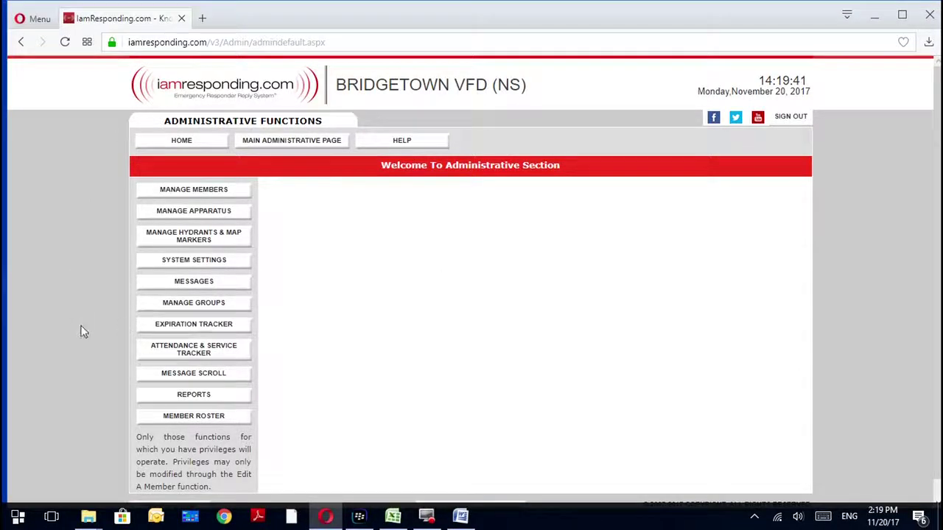
{"action": "mouse_move", "coordinate": [221, 294]}
{"action": "mouse_move", "coordinate": [206, 273]}
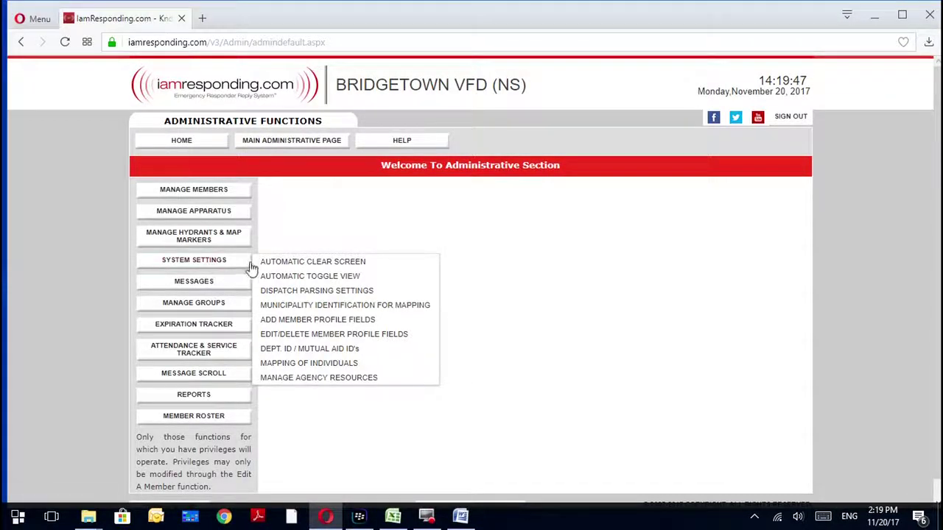
{"action": "left_click", "coordinate": [272, 294]}
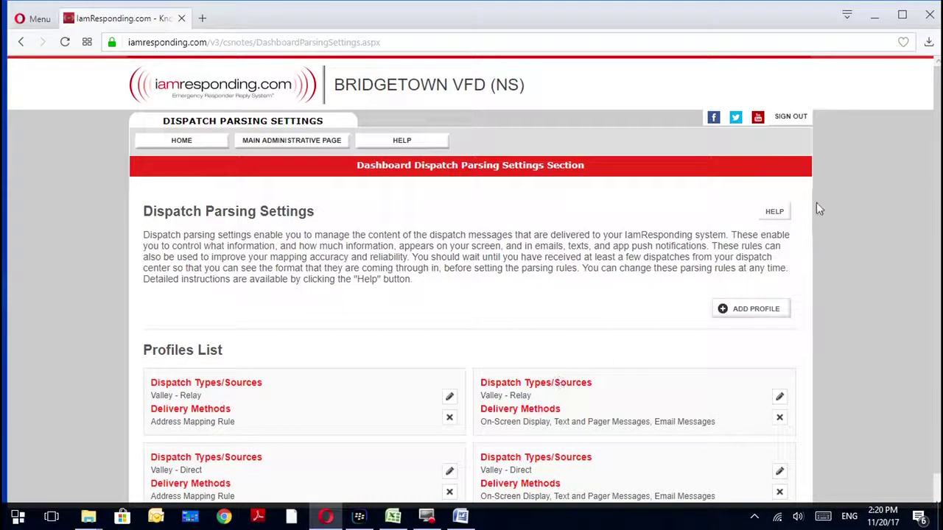
Step: Add a parsing profile for Valley - Direct dispatches using Address Mapping Rule delivery
{"action": "left_click", "coordinate": [759, 309]}
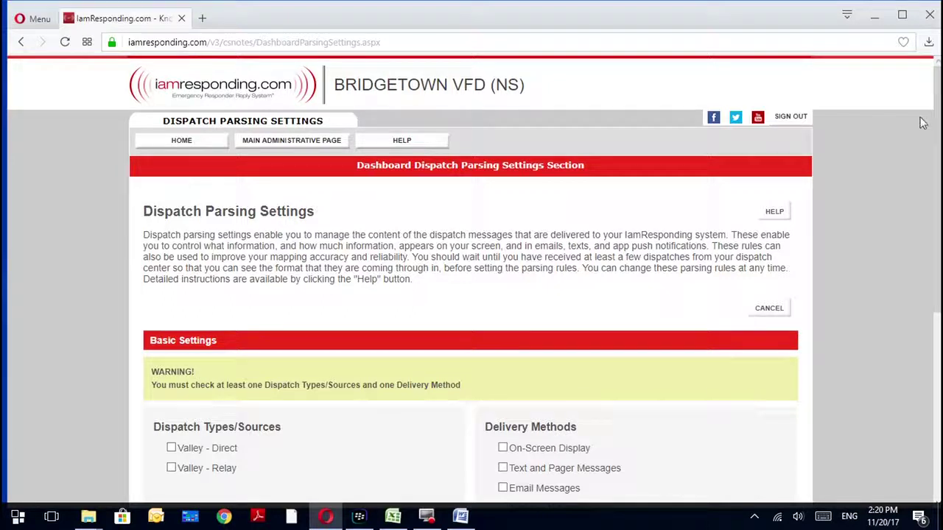
{"action": "left_click_drag", "start_coordinate": [937, 106], "coordinate": [920, 229]}
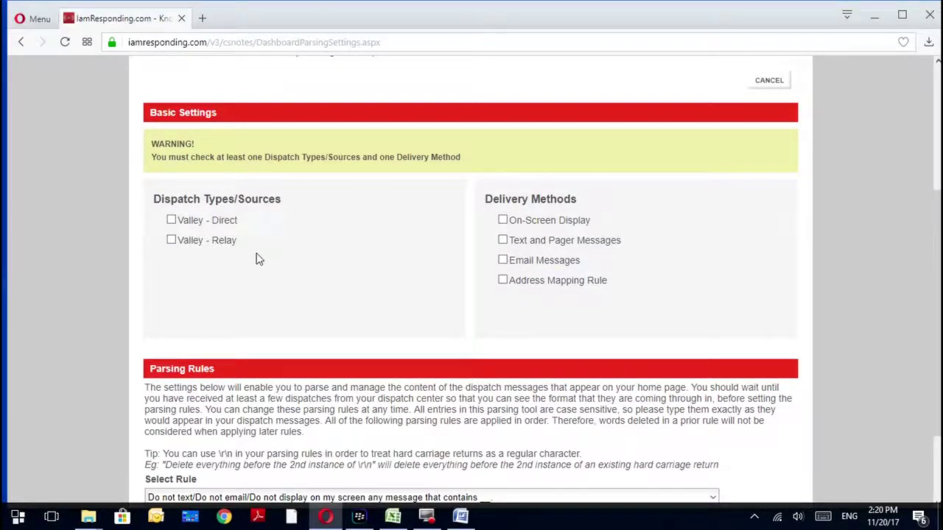
{"action": "left_click", "coordinate": [171, 221]}
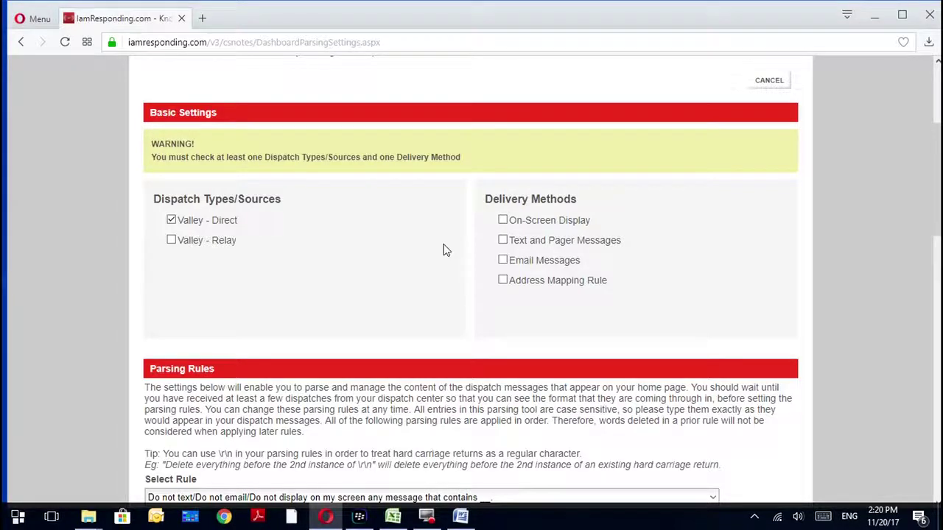
{"action": "left_click", "coordinate": [503, 280]}
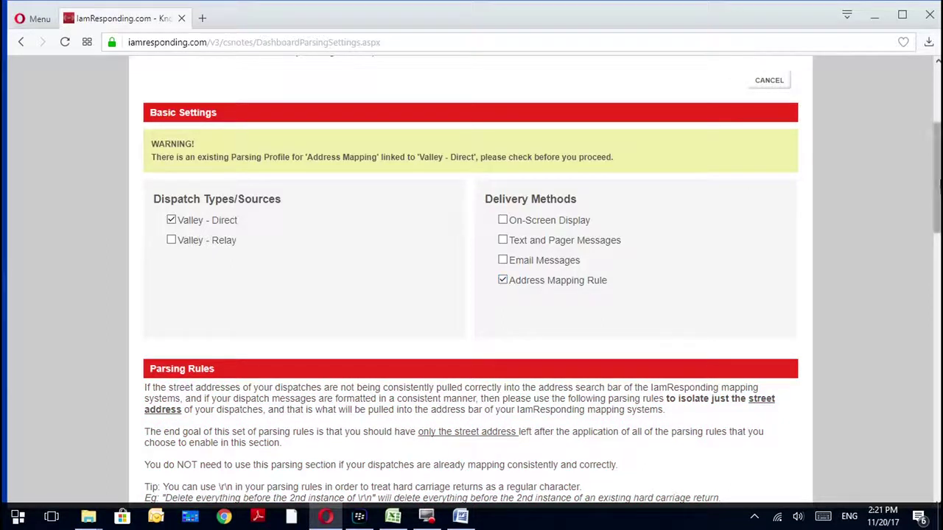
{"action": "left_click_drag", "start_coordinate": [935, 214], "coordinate": [918, 324]}
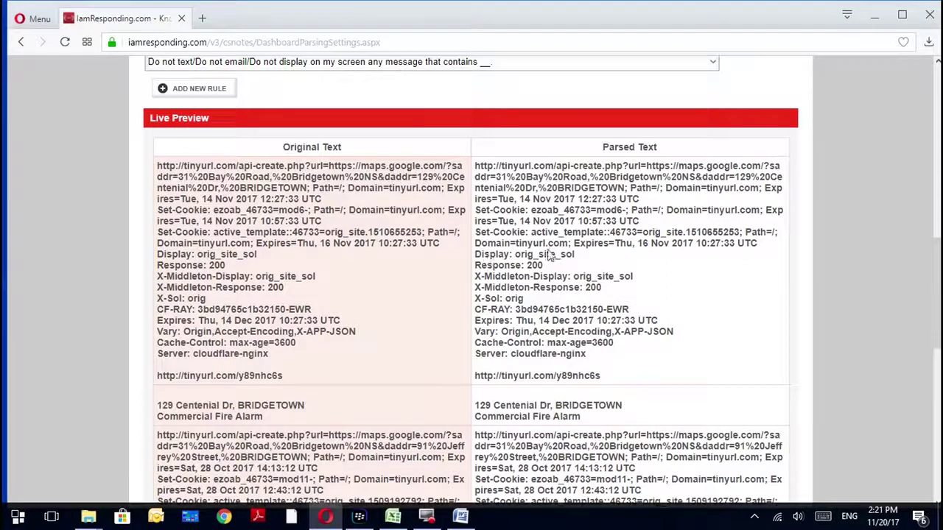
Step: Add a 'Do not text if message contains' rule with the word tinyurl
{"action": "scroll", "coordinate": [935, 342], "scroll_direction": "up", "scroll_amount": 2}
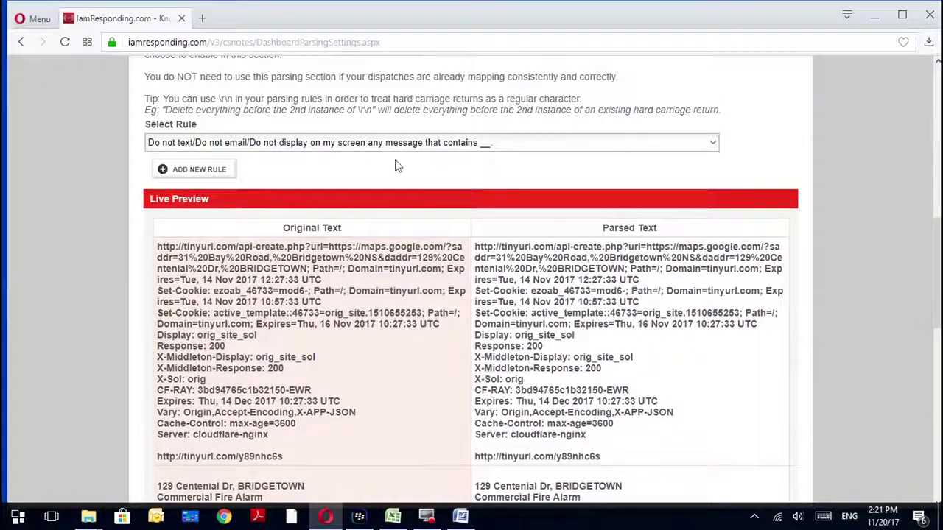
{"action": "left_click", "coordinate": [390, 143]}
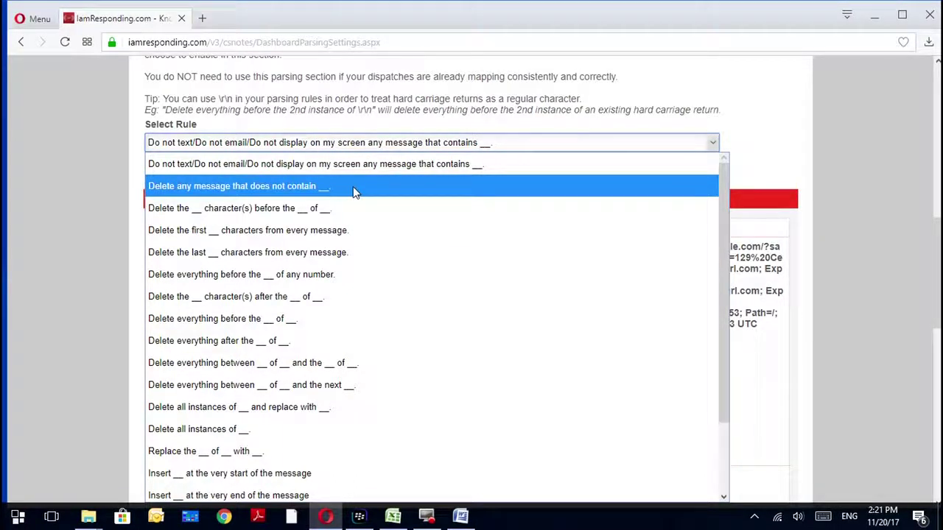
{"action": "left_click", "coordinate": [361, 165]}
{"action": "left_click", "coordinate": [219, 171]}
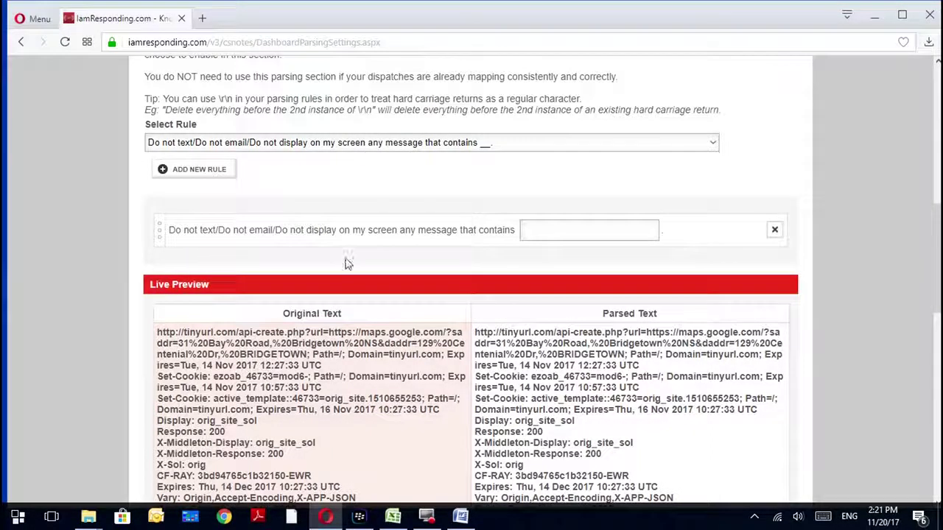
{"action": "left_click", "coordinate": [565, 236]}
{"action": "type", "text": "t"}
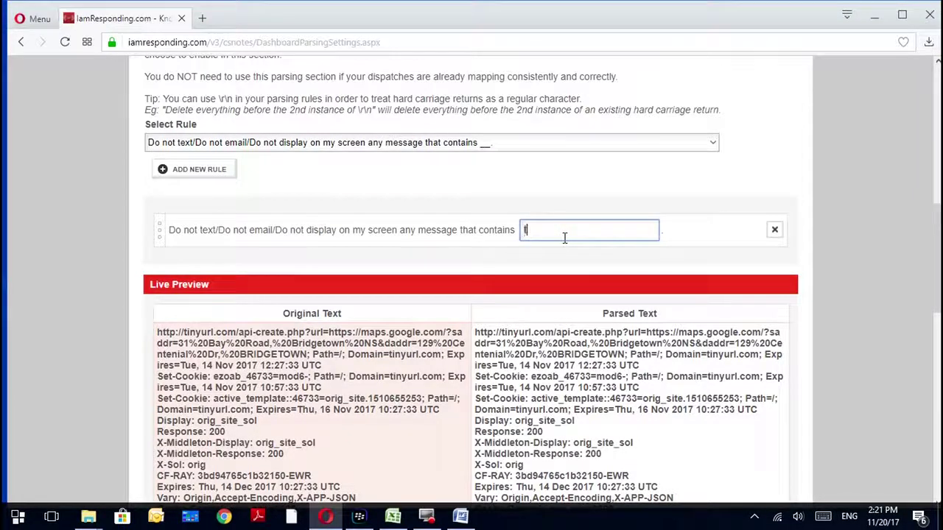
{"action": "type", "text": "inyurl"}
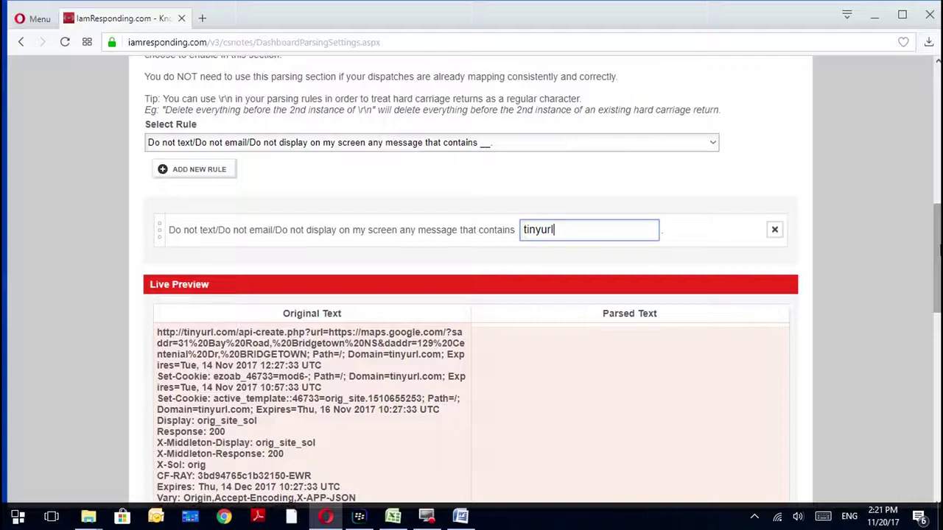
{"action": "key", "text": "BackSpace"}
{"action": "key", "text": "BackSpace"}
{"action": "key", "text": "BackSpace"}
{"action": "type", "text": "url"}
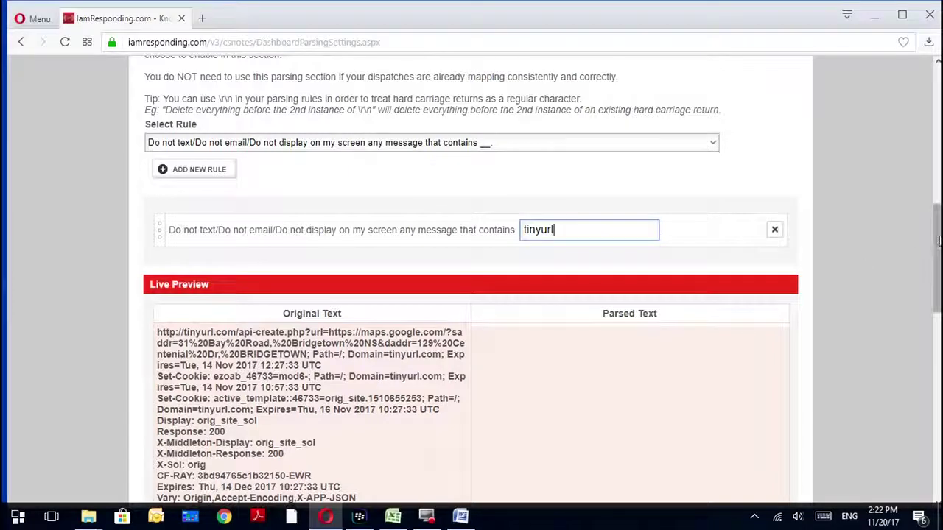
Step: Copy the parsed address and call-type text from the live preview
{"action": "left_click_drag", "start_coordinate": [937, 234], "coordinate": [928, 278]}
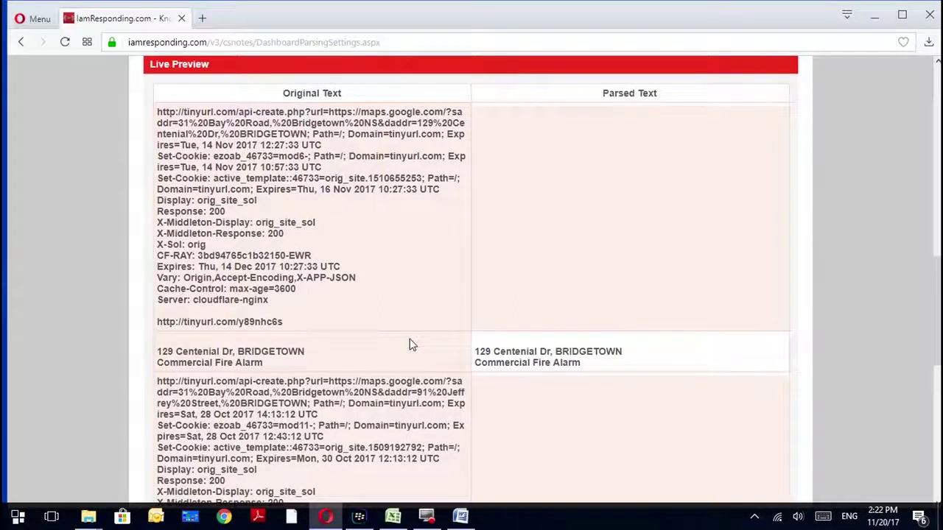
{"action": "left_click_drag", "start_coordinate": [598, 368], "coordinate": [557, 366]}
{"action": "left_click", "coordinate": [558, 366]}
{"action": "left_click_drag", "start_coordinate": [474, 343], "coordinate": [584, 370]}
{"action": "key", "text": "ctrl+c"}
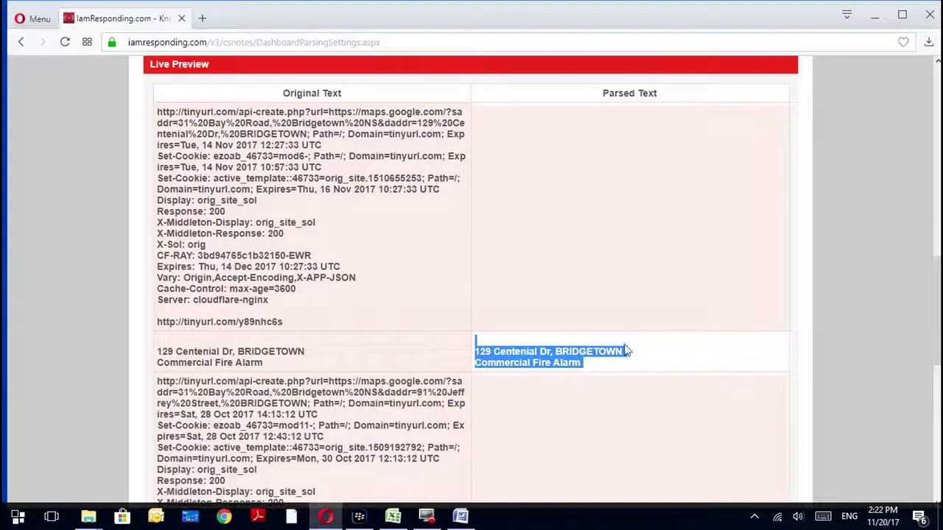
Step: Paste the parsed lines into Word, show paragraph marks, then minimise Word
{"action": "left_click", "coordinate": [463, 519]}
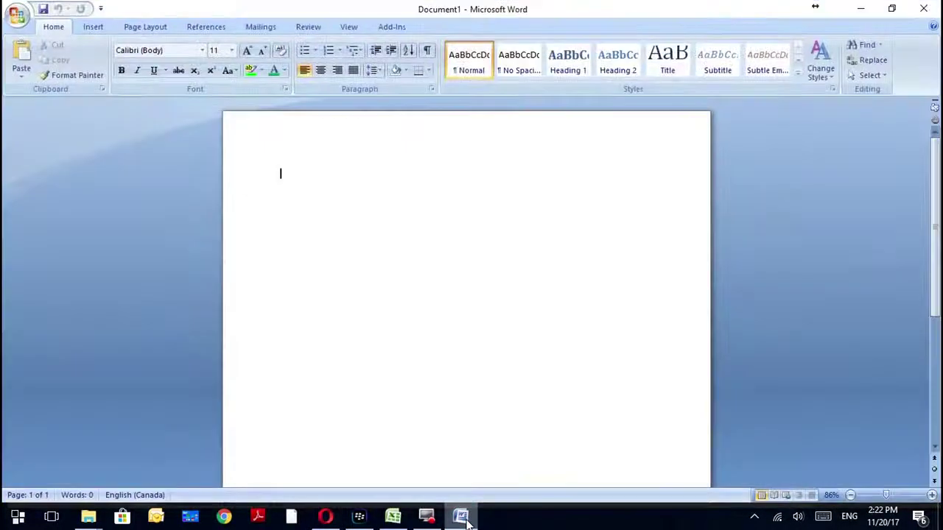
{"action": "key", "text": "ctrl+v"}
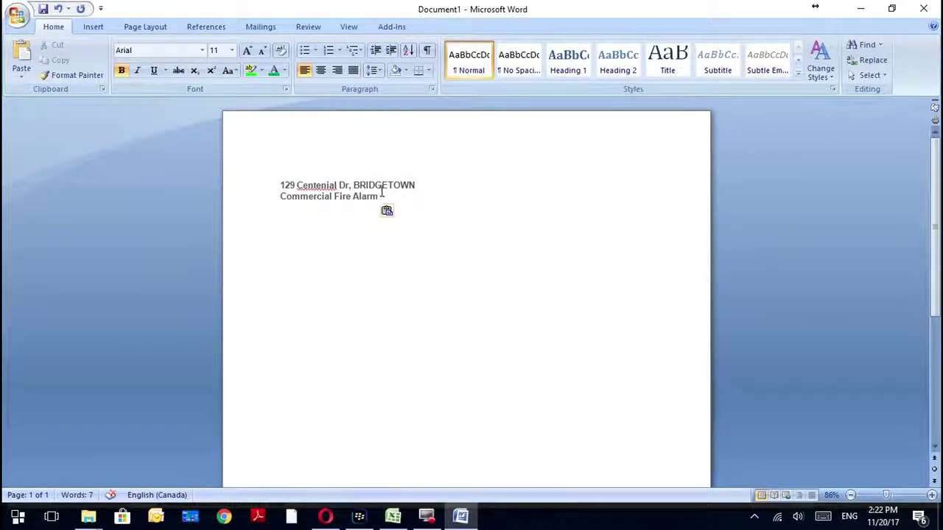
{"action": "left_click_drag", "start_coordinate": [383, 188], "coordinate": [280, 173]}
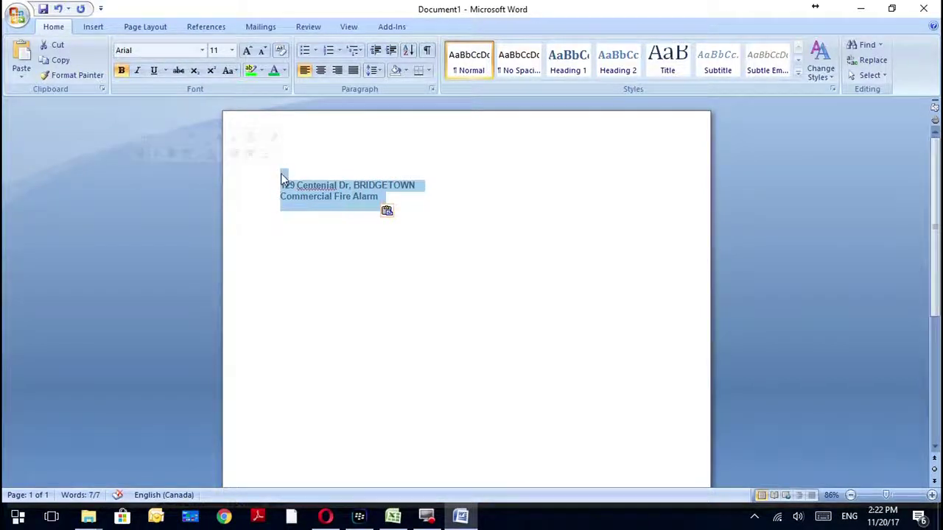
{"action": "left_click", "coordinate": [427, 53]}
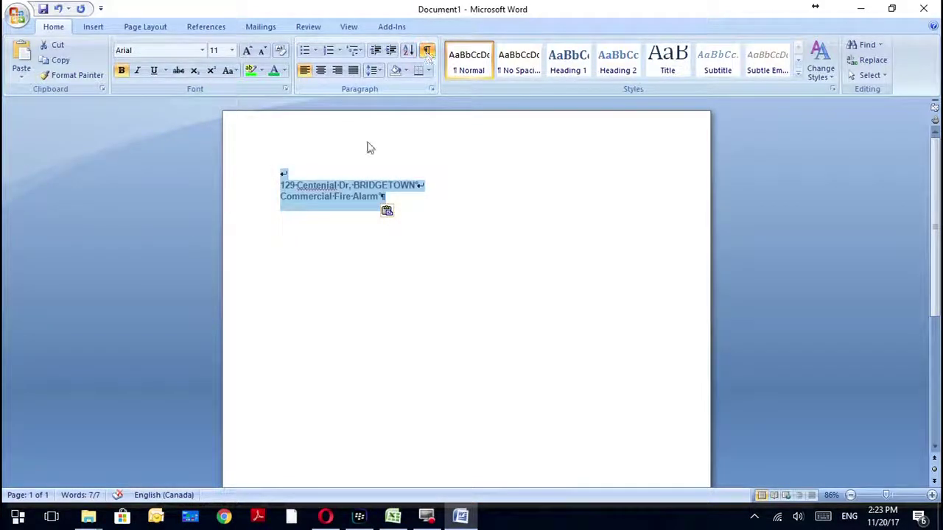
{"action": "left_click", "coordinate": [400, 317]}
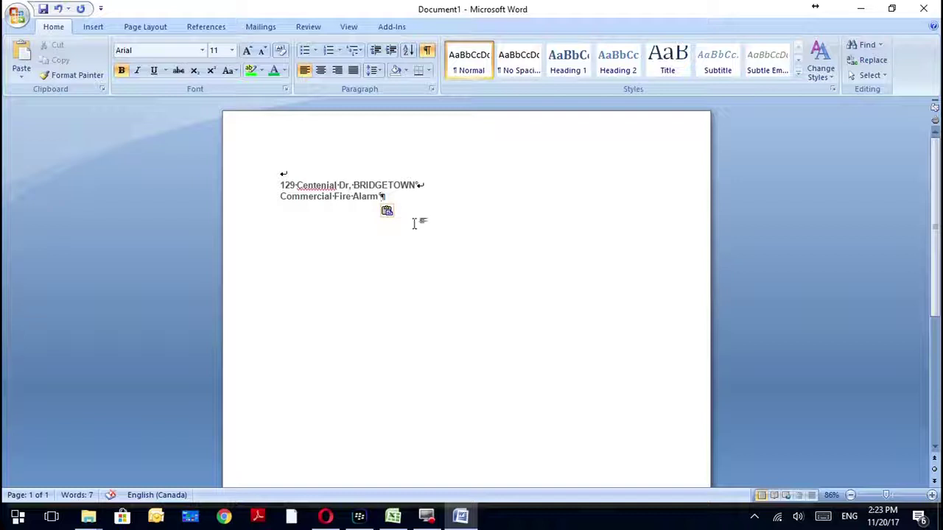
{"action": "left_click", "coordinate": [280, 175]}
{"action": "left_click", "coordinate": [863, 8]}
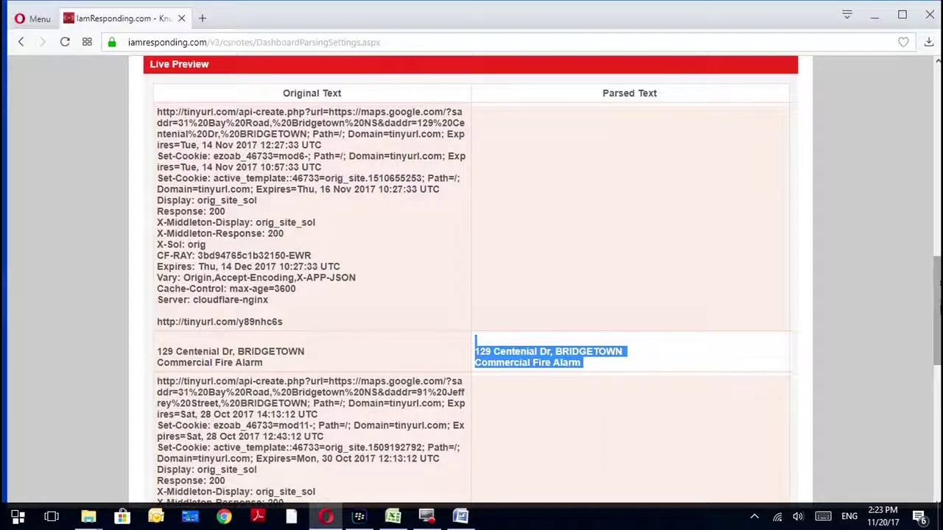
Step: Add a rule deleting everything before the 1st instance of \r\n, below the tinyurl rule
{"action": "scroll", "coordinate": [938, 282], "scroll_direction": "up", "scroll_amount": 3}
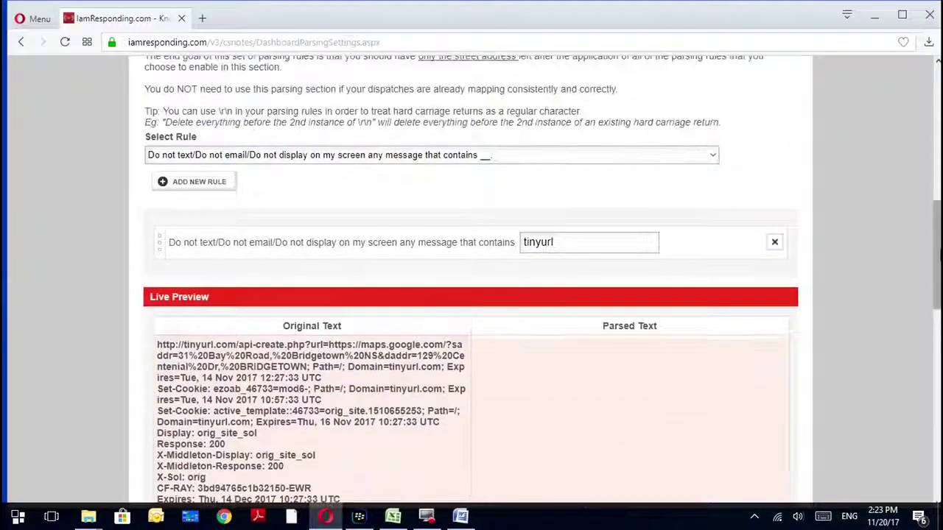
{"action": "left_click", "coordinate": [640, 159]}
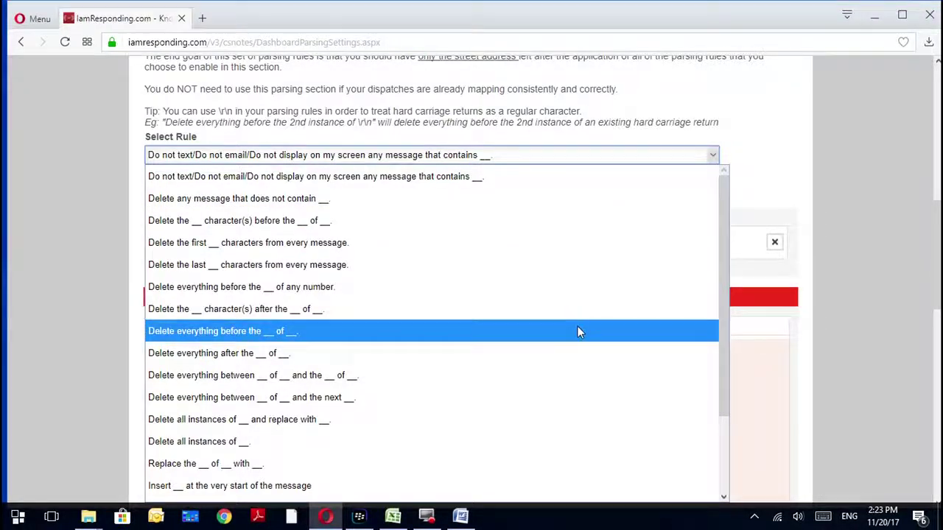
{"action": "left_click", "coordinate": [576, 333]}
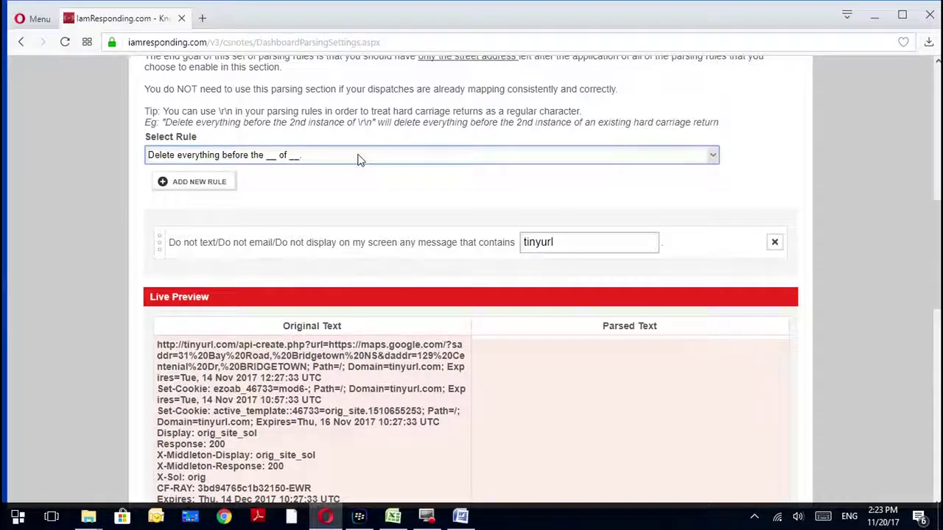
{"action": "left_click", "coordinate": [223, 184]}
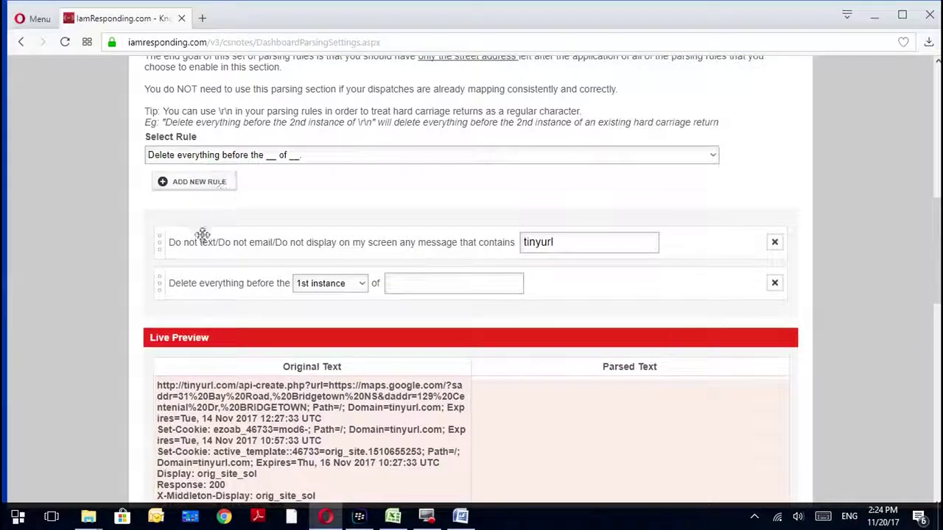
{"action": "left_click", "coordinate": [433, 285]}
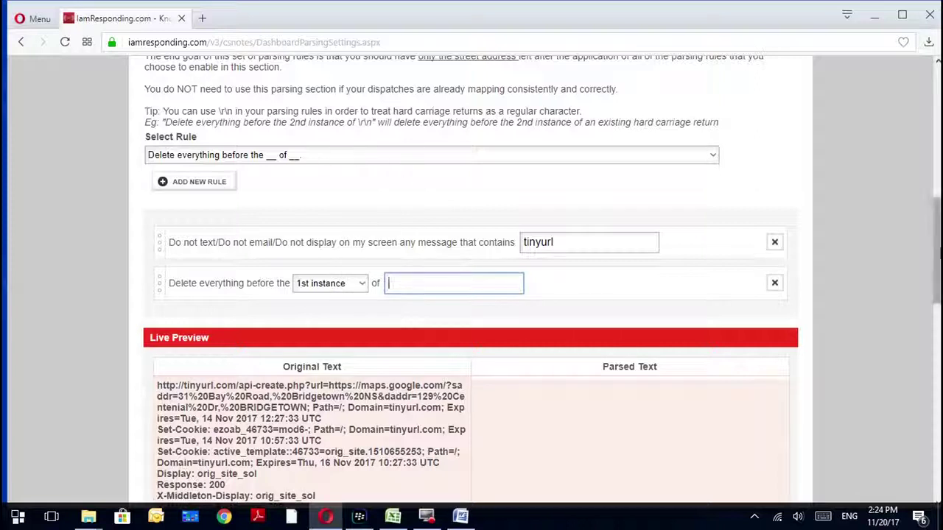
{"action": "scroll", "coordinate": [479, 368], "scroll_direction": "down", "scroll_amount": 3}
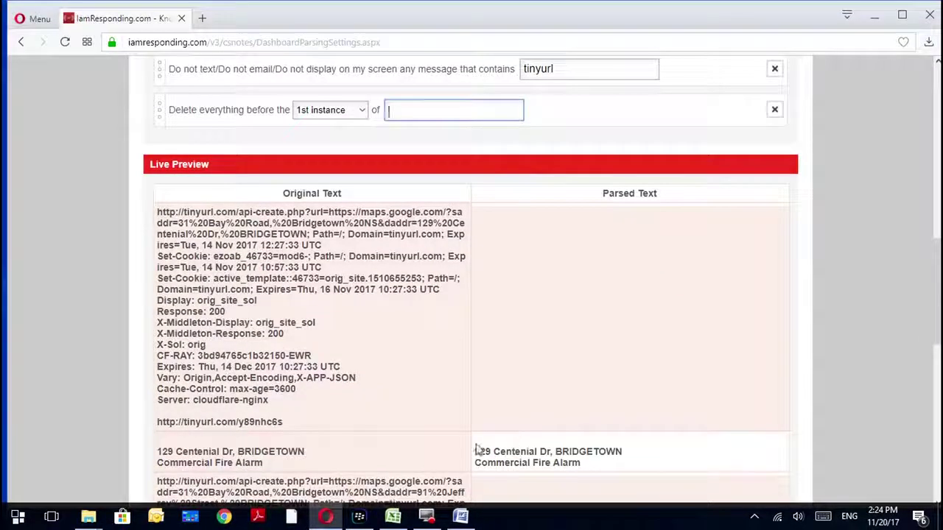
{"action": "scroll", "coordinate": [937, 295], "scroll_direction": "up", "scroll_amount": 3}
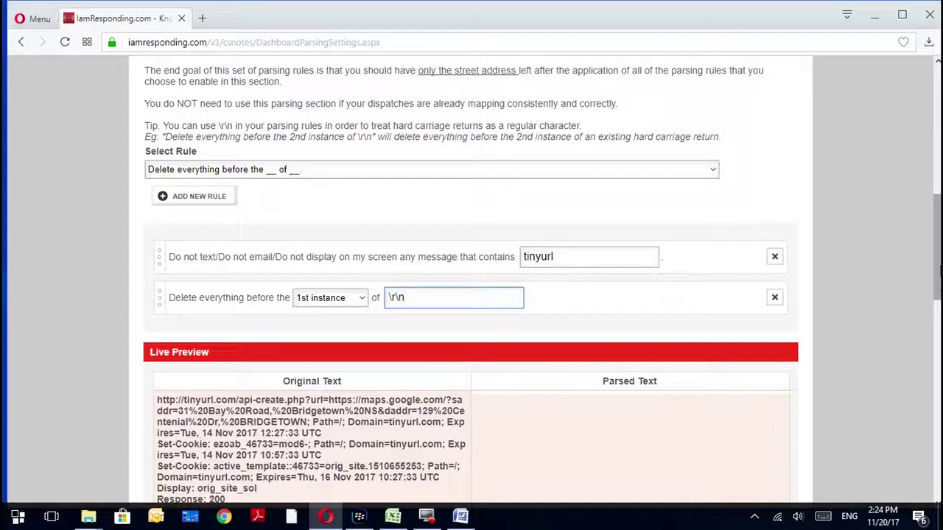
{"action": "scroll", "coordinate": [939, 271], "scroll_direction": "down", "scroll_amount": 5}
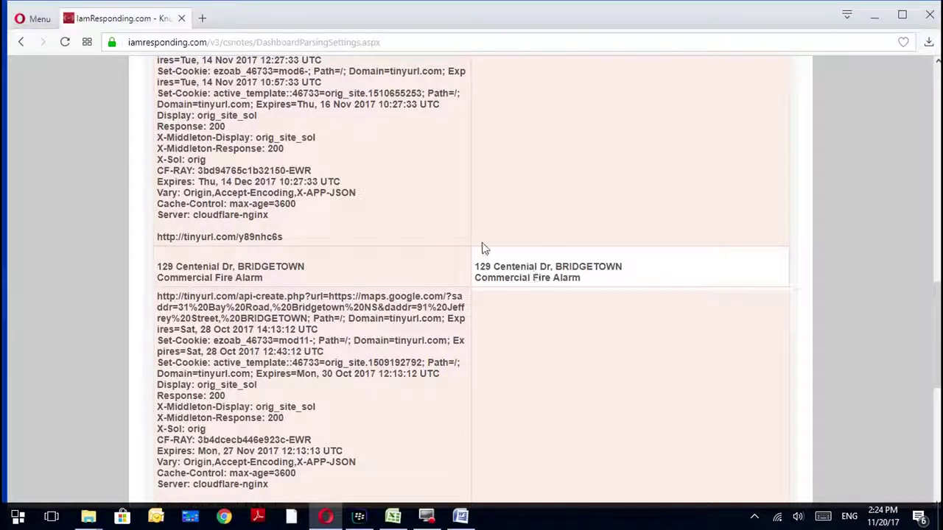
{"action": "left_click_drag", "start_coordinate": [936, 336], "coordinate": [937, 406]}
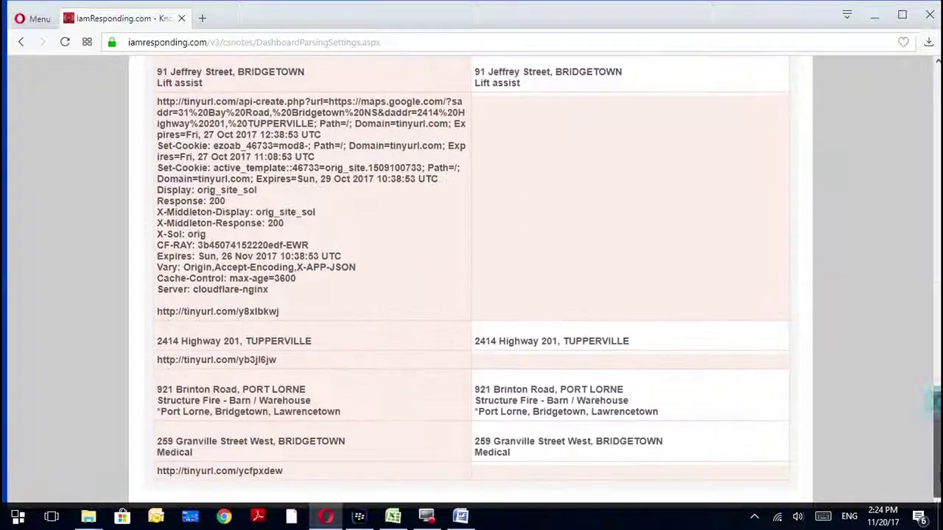
{"action": "scroll", "coordinate": [918, 265], "scroll_direction": "up", "scroll_amount": 15}
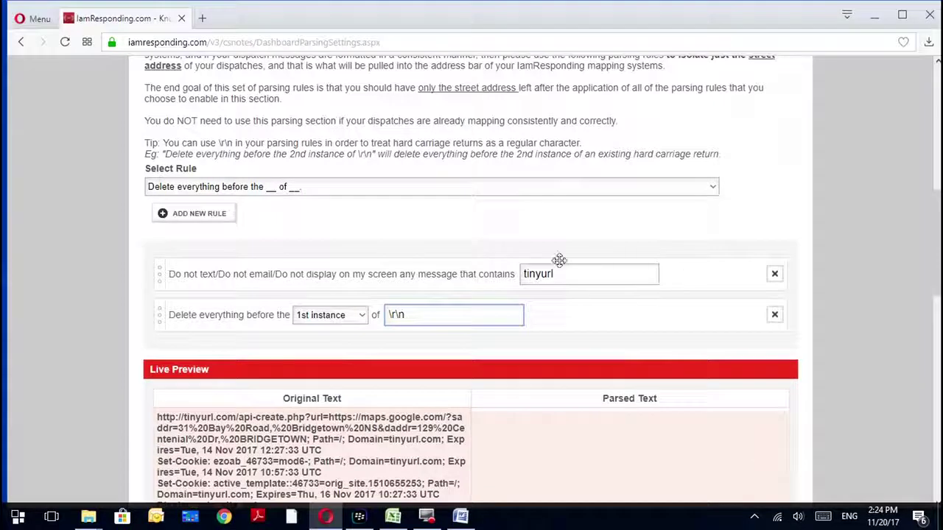
Step: Pick 'Delete everything after the __ of __' as the next rule type and scan the preview
{"action": "left_click", "coordinate": [342, 190]}
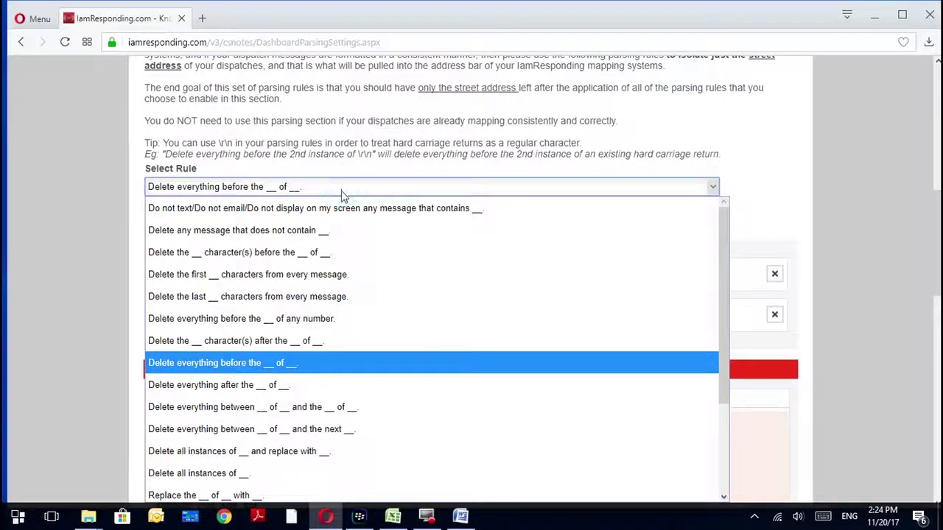
{"action": "left_click", "coordinate": [286, 385]}
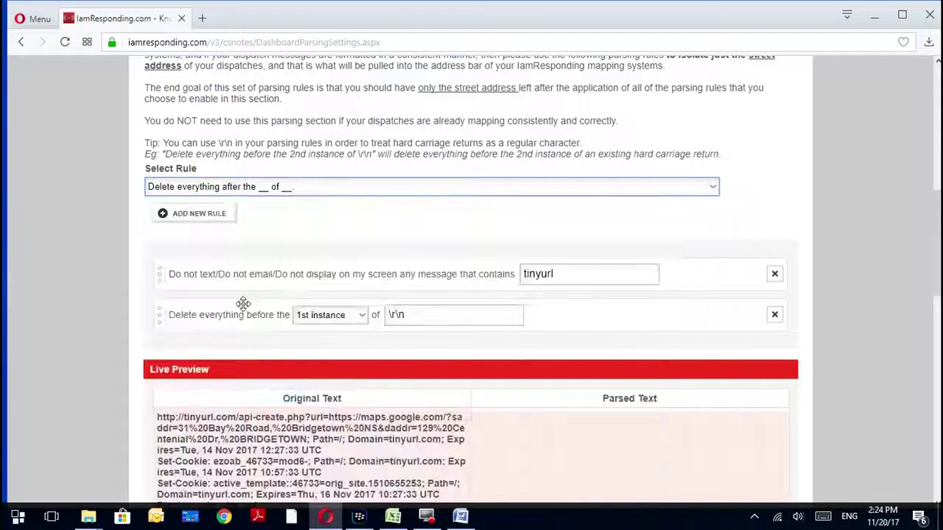
{"action": "left_click_drag", "start_coordinate": [935, 229], "coordinate": [934, 349]}
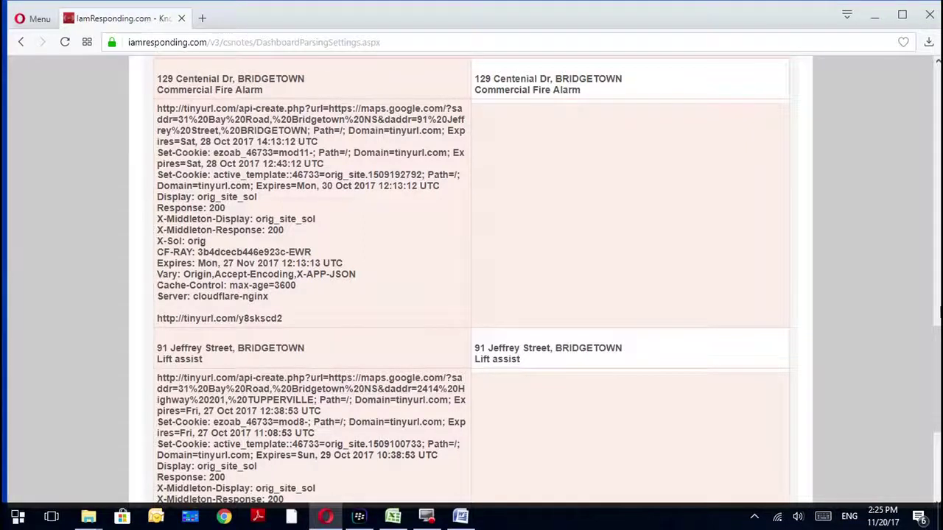
{"action": "left_click_drag", "start_coordinate": [937, 372], "coordinate": [937, 235]}
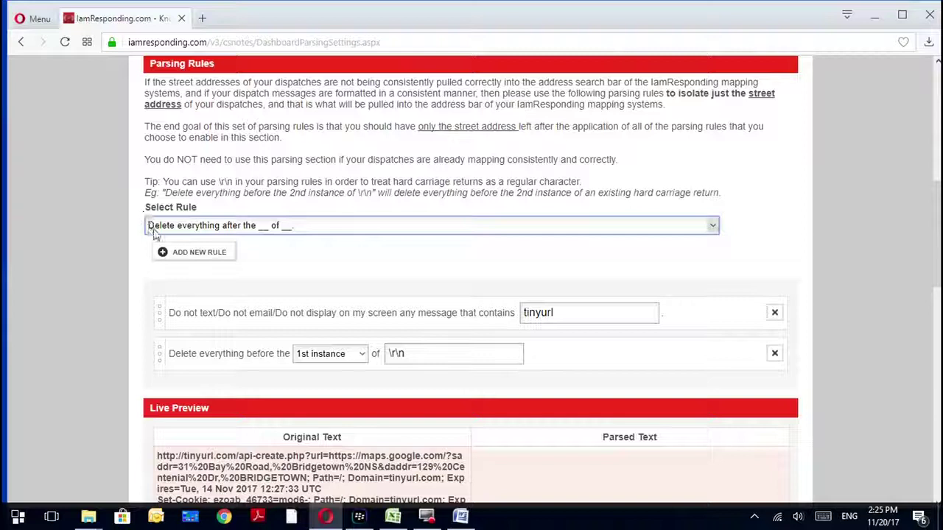
Step: Add a third 'Delete everything after' rule set to the 2nd instance
{"action": "left_click", "coordinate": [214, 252]}
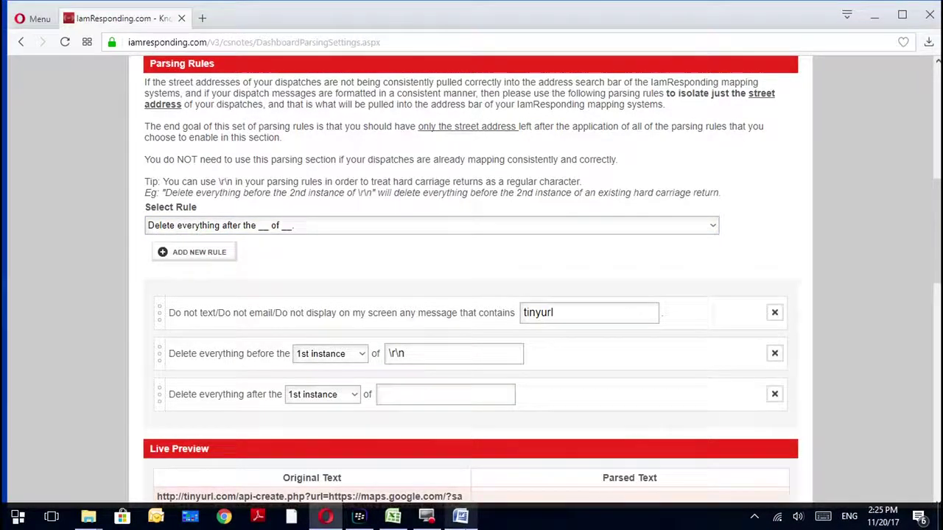
{"action": "mouse_move", "coordinate": [461, 516]}
{"action": "left_click", "coordinate": [457, 442]}
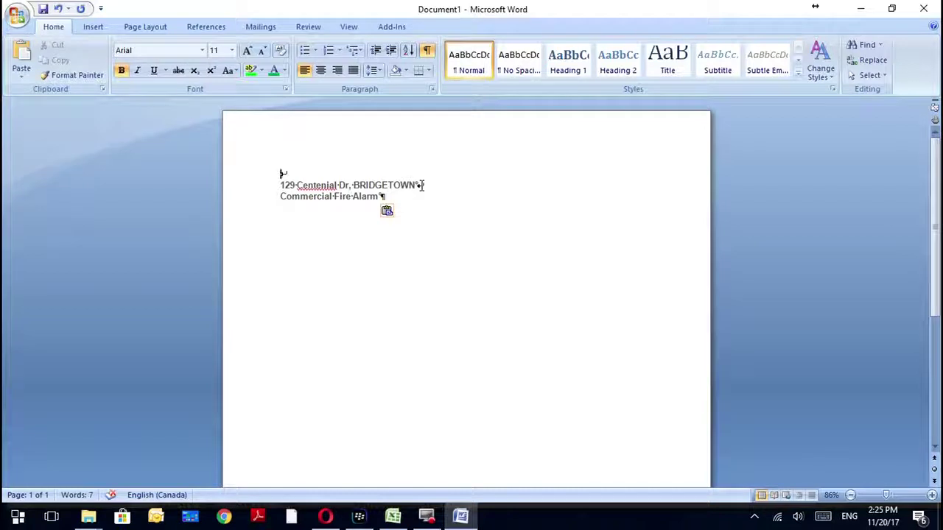
{"action": "left_click", "coordinate": [325, 515]}
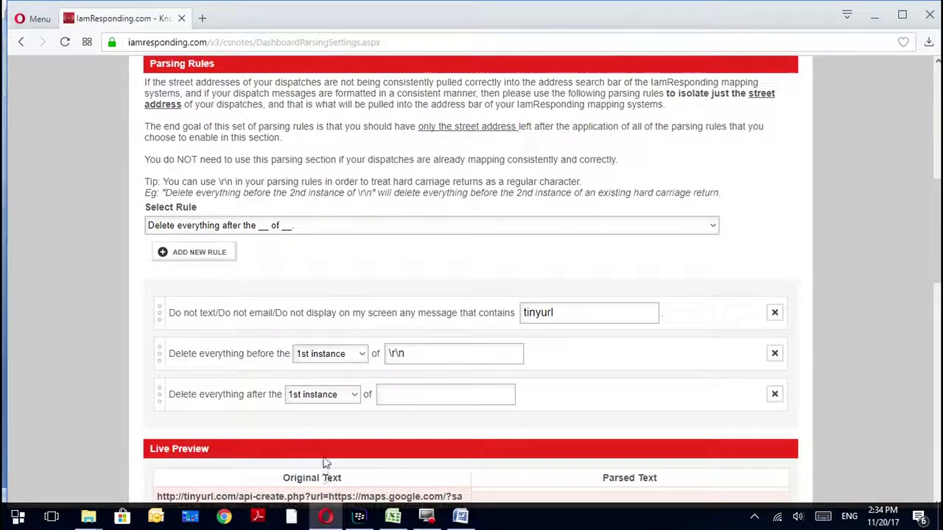
{"action": "left_click", "coordinate": [307, 398]}
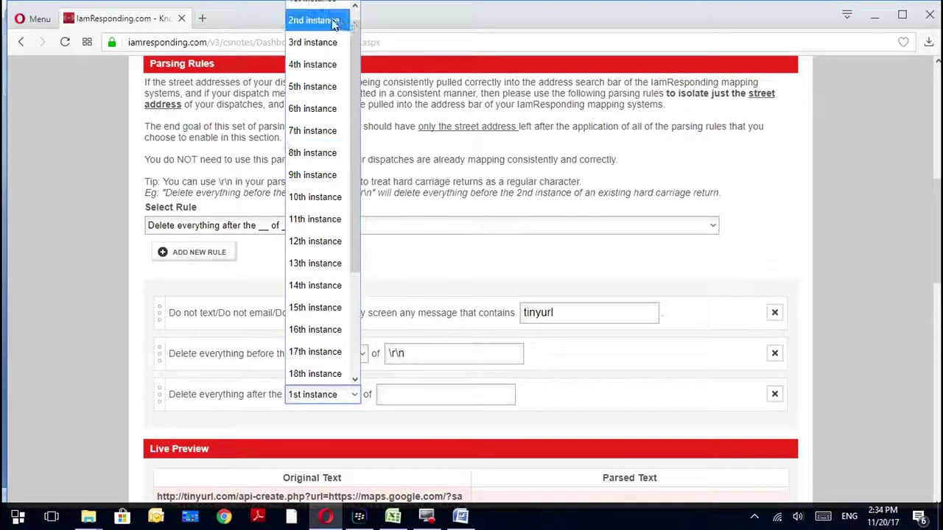
{"action": "left_click", "coordinate": [324, 22]}
Step: Enter \r\n as the third rule's cut-off text, leaving only the street address
{"action": "left_click", "coordinate": [460, 517]}
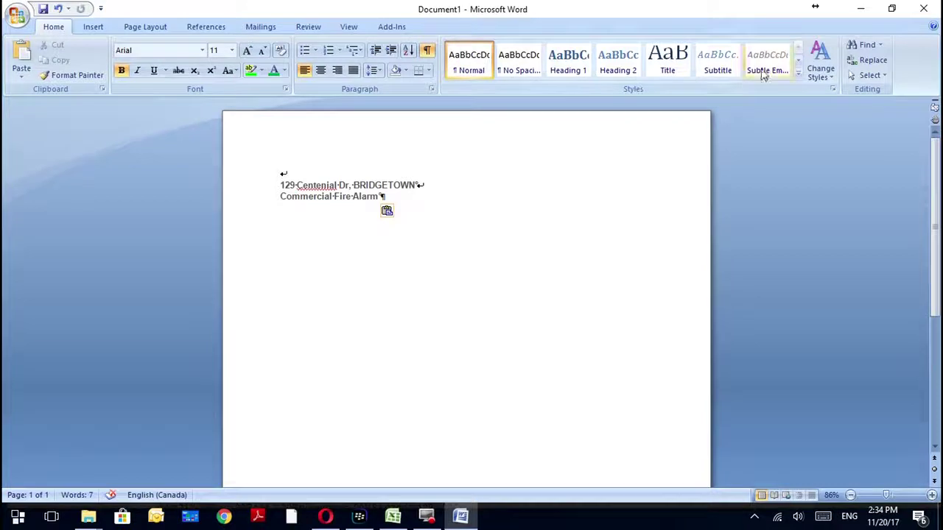
{"action": "left_click", "coordinate": [859, 8]}
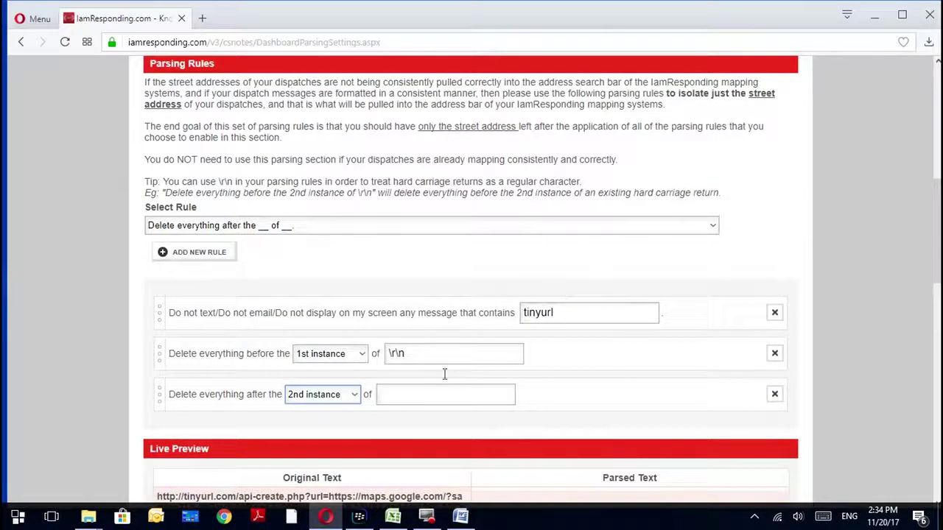
{"action": "left_click", "coordinate": [404, 401]}
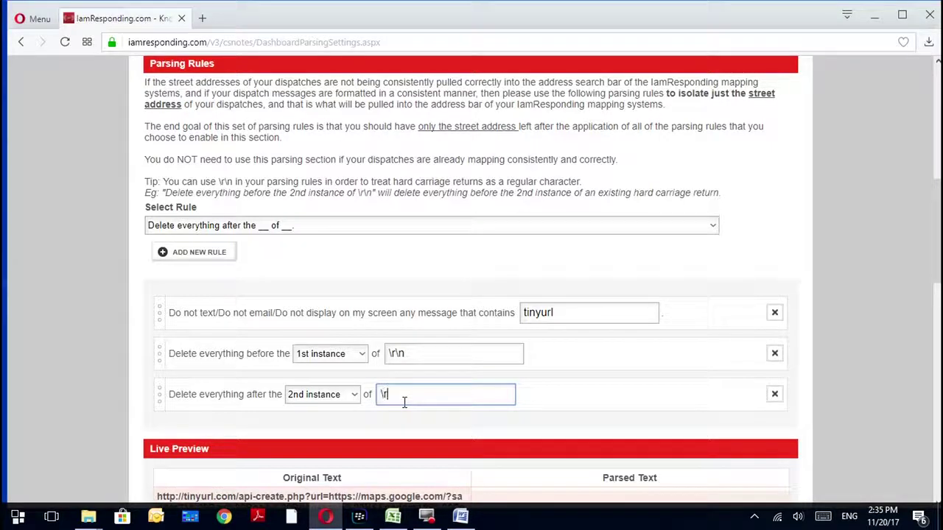
{"action": "type", "text": "r"}
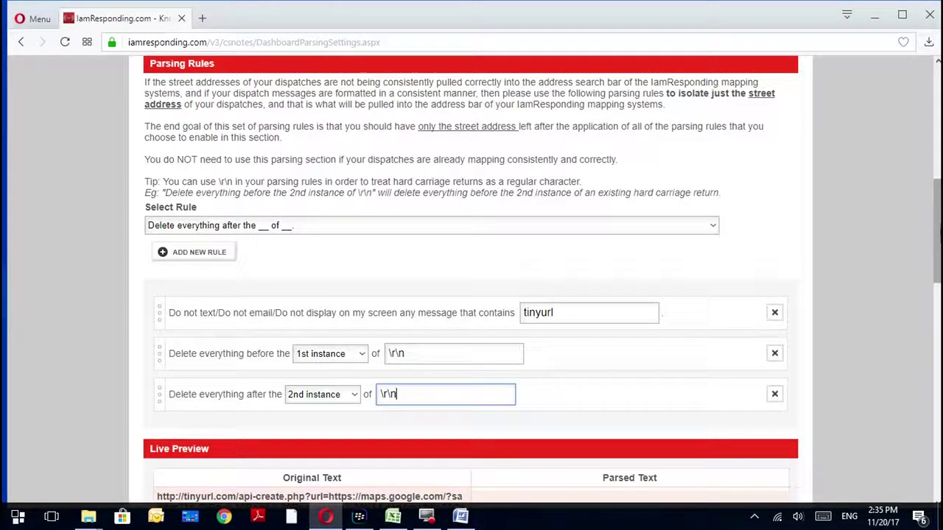
{"action": "scroll", "coordinate": [917, 336], "scroll_direction": "down", "scroll_amount": 8}
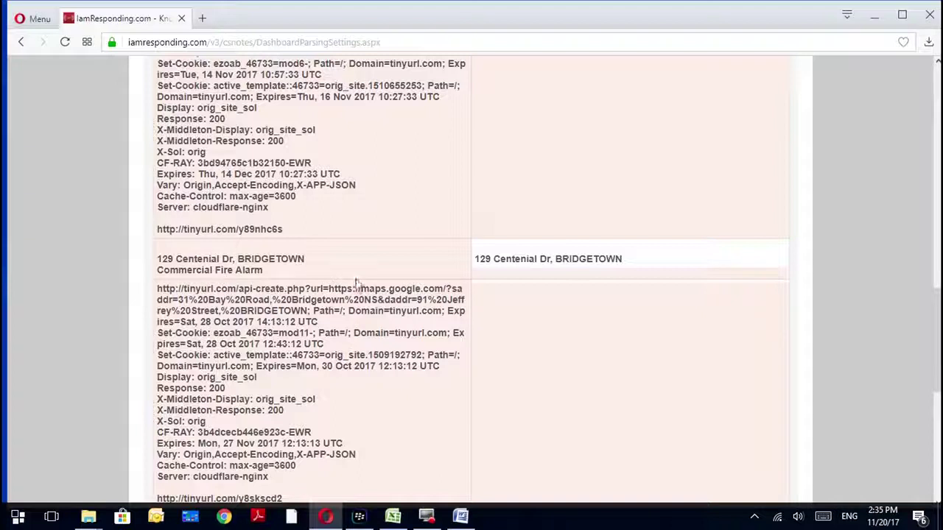
{"action": "mouse_move", "coordinate": [933, 357]}
{"action": "left_mouse_down"}
{"action": "mouse_move", "coordinate": [932, 271]}
{"action": "mouse_move", "coordinate": [915, 421]}
{"action": "mouse_move", "coordinate": [922, 368]}
{"action": "left_mouse_up"}
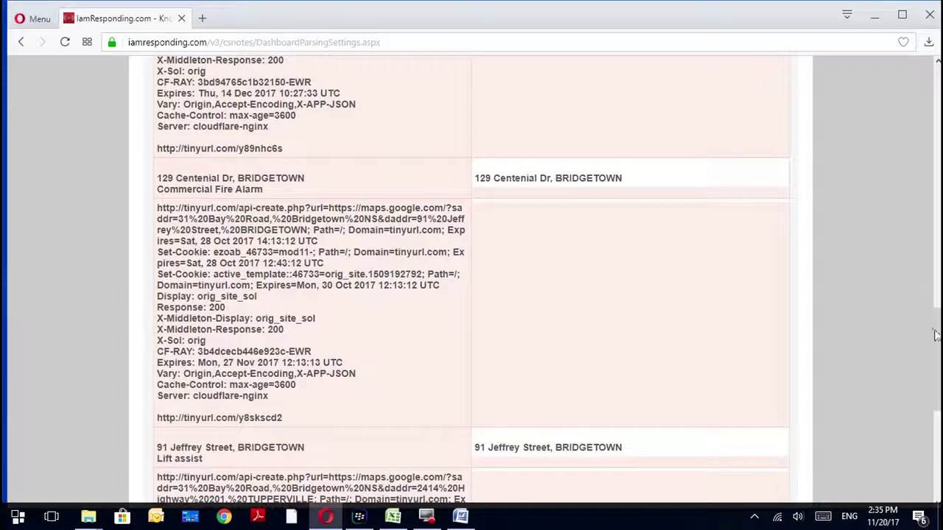
{"action": "left_click_drag", "start_coordinate": [936, 335], "coordinate": [938, 456]}
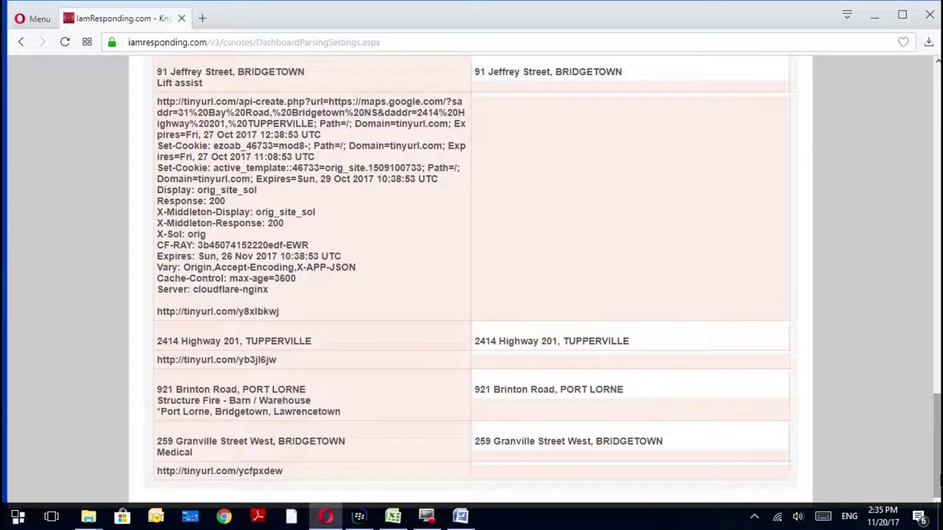
{"action": "scroll", "coordinate": [938, 442], "scroll_direction": "up", "scroll_amount": 8}
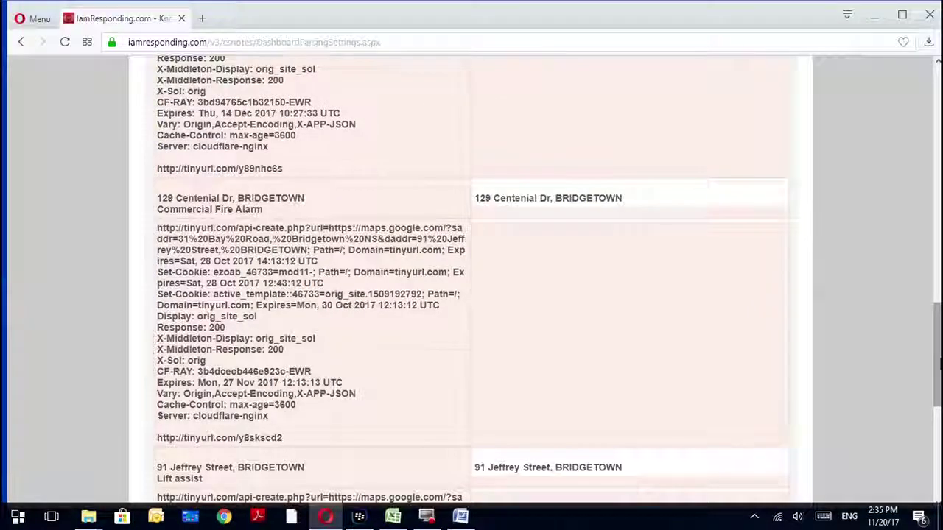
{"action": "scroll", "coordinate": [405, 241], "scroll_direction": "up", "scroll_amount": 3}
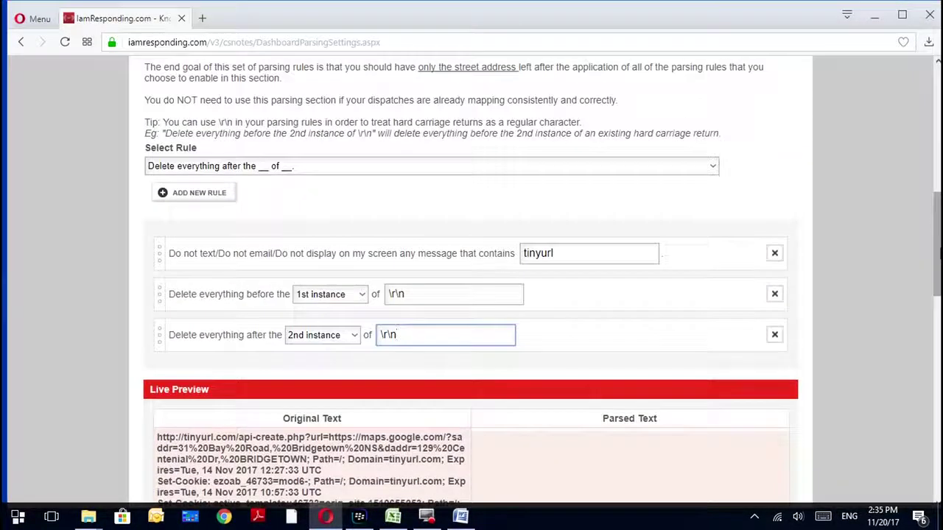
Step: Add a rule replacing the 2nd instance of \r\n with ', Nova Scotia, Canada'
{"action": "left_click", "coordinate": [237, 171]}
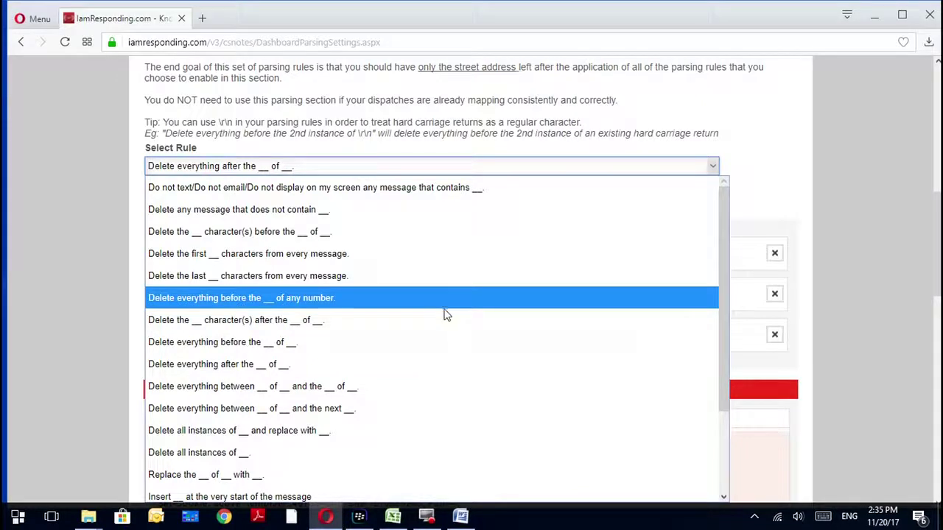
{"action": "scroll", "coordinate": [427, 339], "scroll_direction": "down", "scroll_amount": 1}
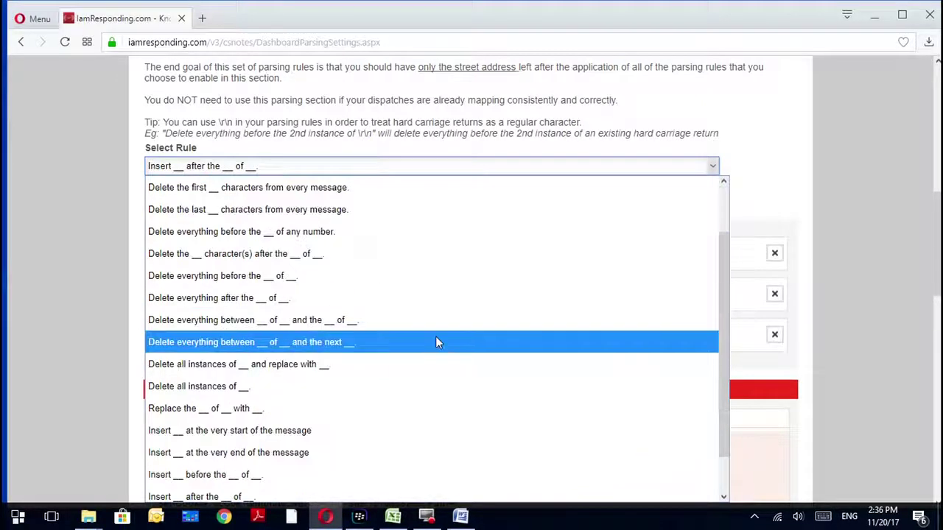
{"action": "left_click", "coordinate": [382, 409]}
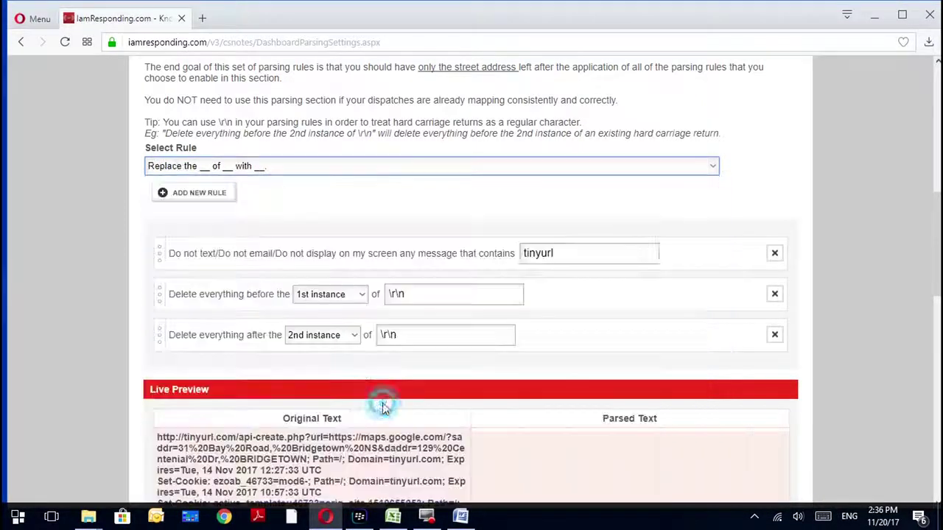
{"action": "left_click", "coordinate": [181, 192]}
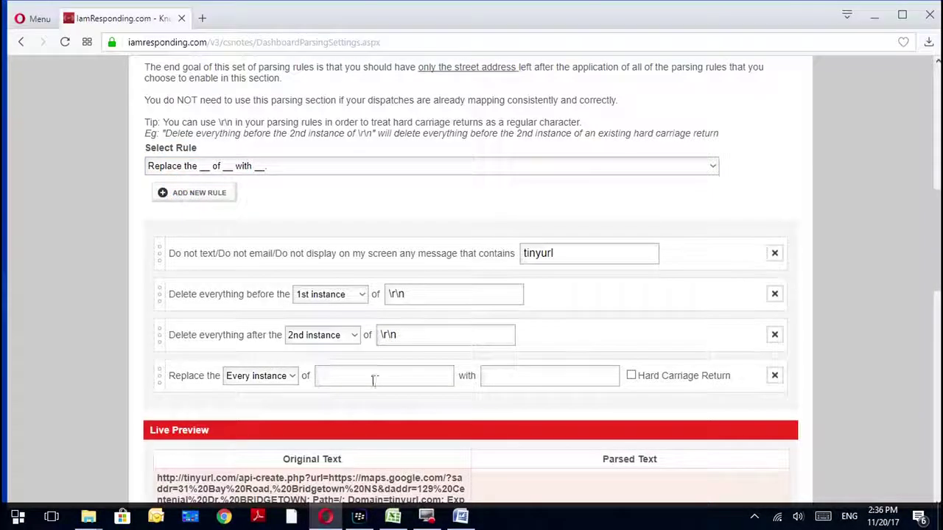
{"action": "left_click", "coordinate": [369, 379]}
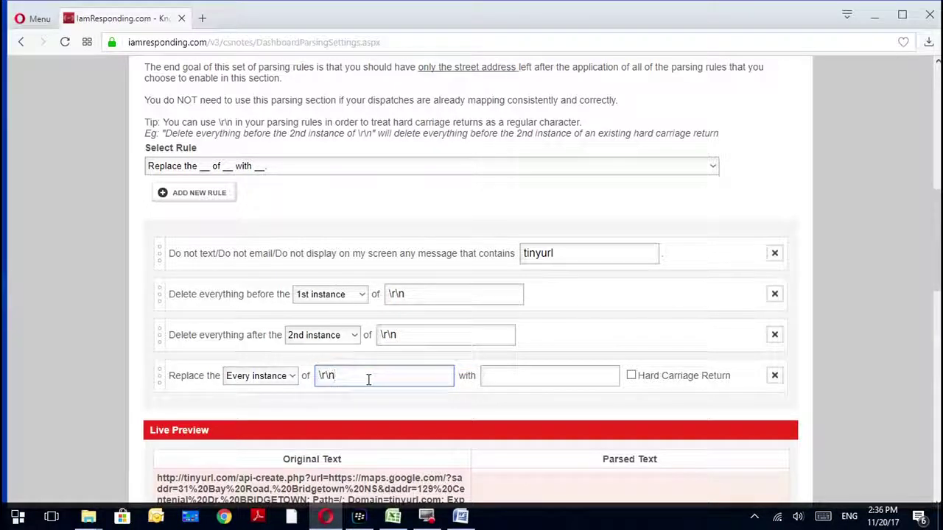
{"action": "left_click", "coordinate": [289, 376]}
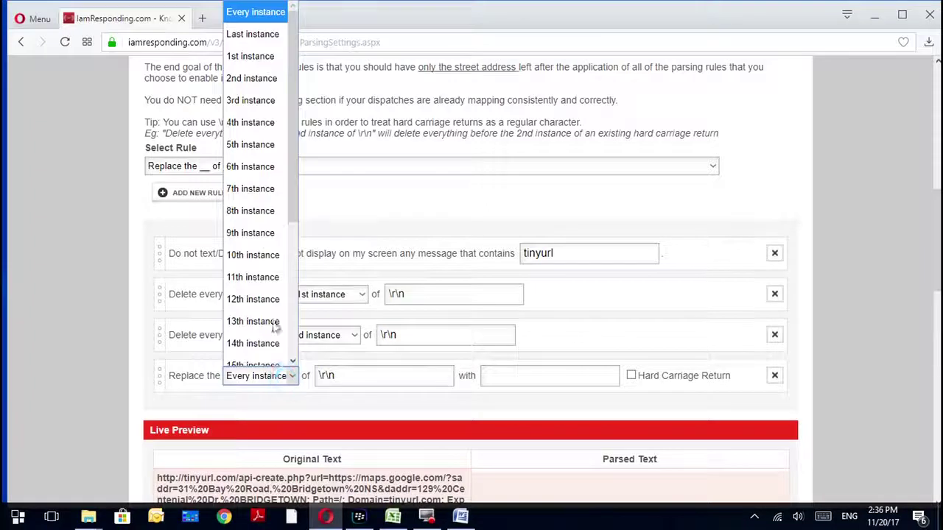
{"action": "left_click", "coordinate": [269, 70]}
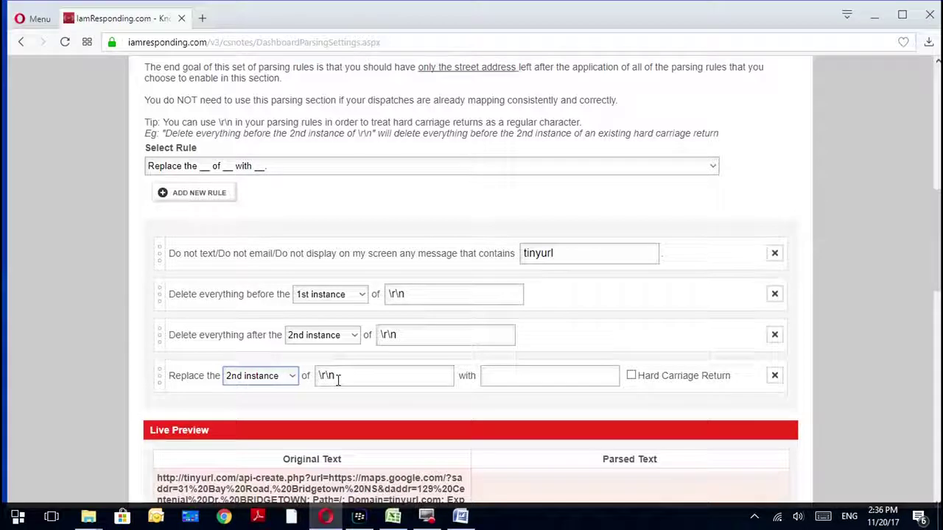
{"action": "left_click", "coordinate": [542, 378]}
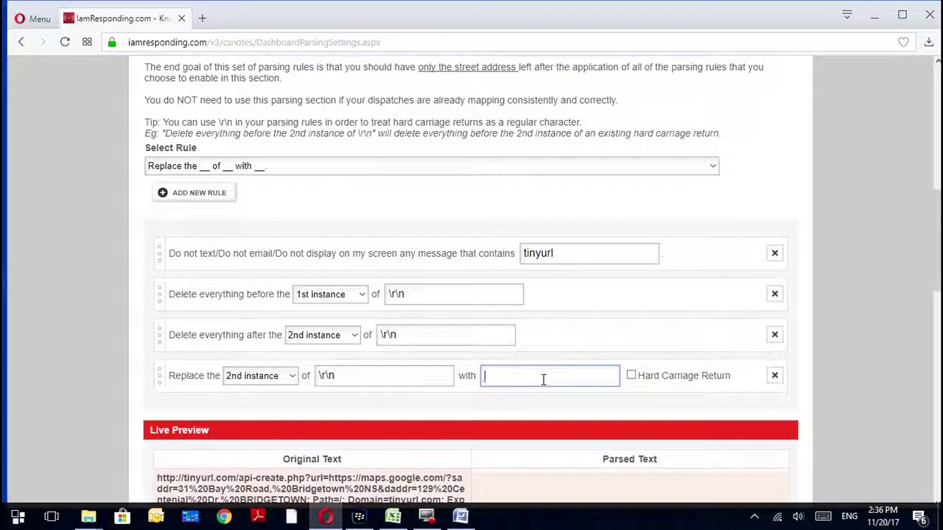
{"action": "type", "text": ", Nova "}
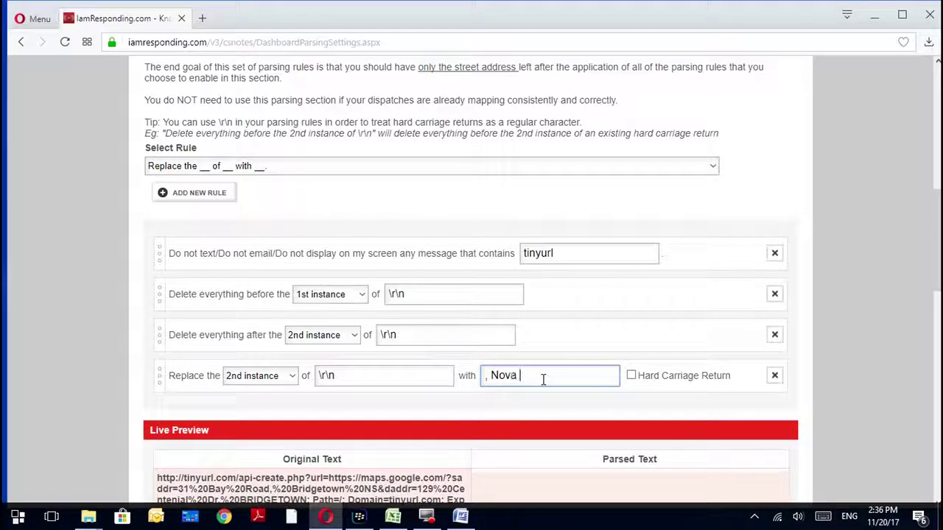
{"action": "type", "text": "Scotia, Canada"}
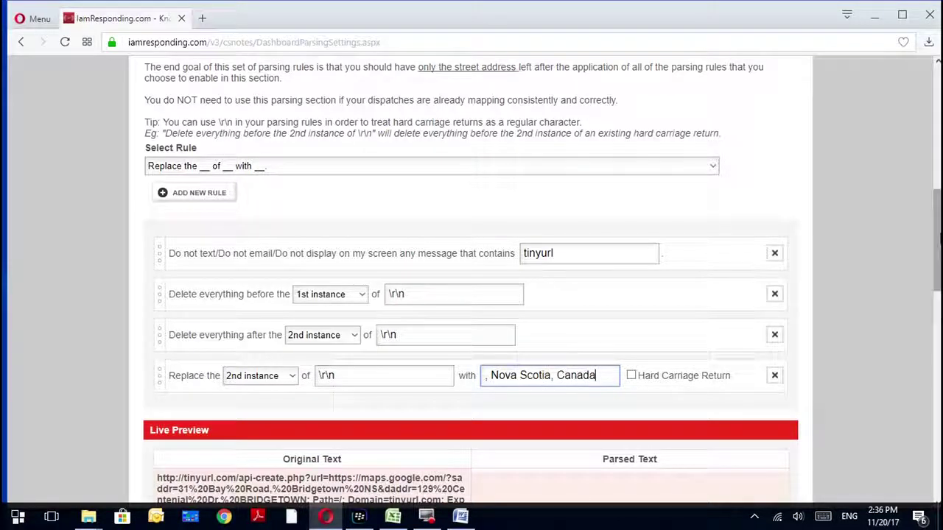
{"action": "left_click_drag", "start_coordinate": [935, 243], "coordinate": [933, 266]}
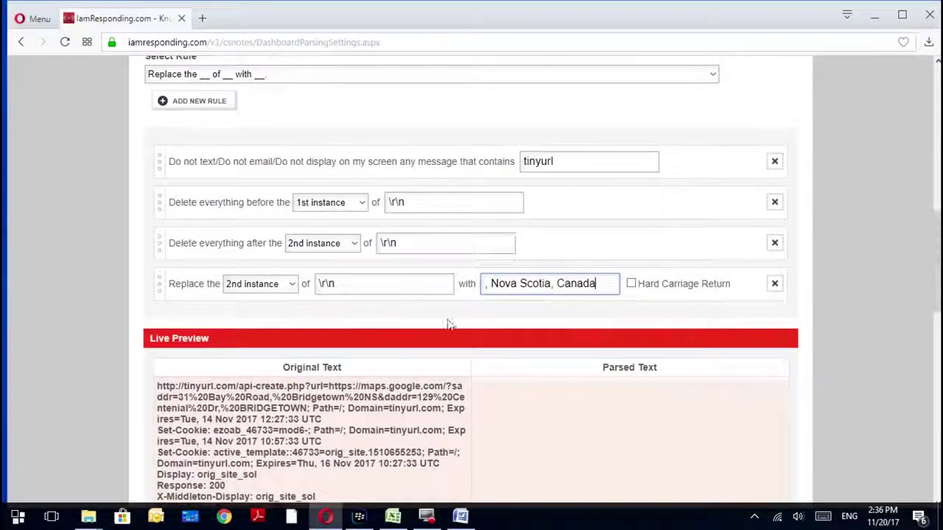
{"action": "left_click", "coordinate": [488, 288]}
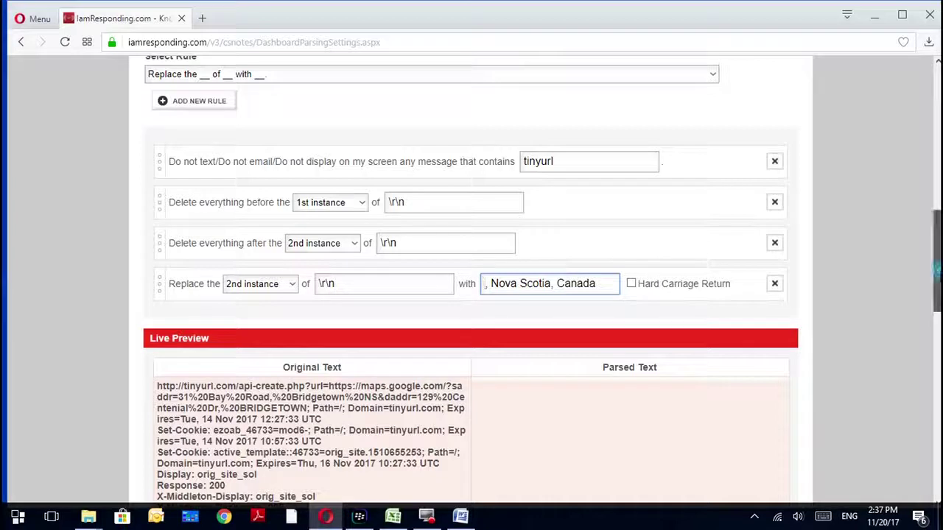
{"action": "left_click_drag", "start_coordinate": [934, 279], "coordinate": [926, 471]}
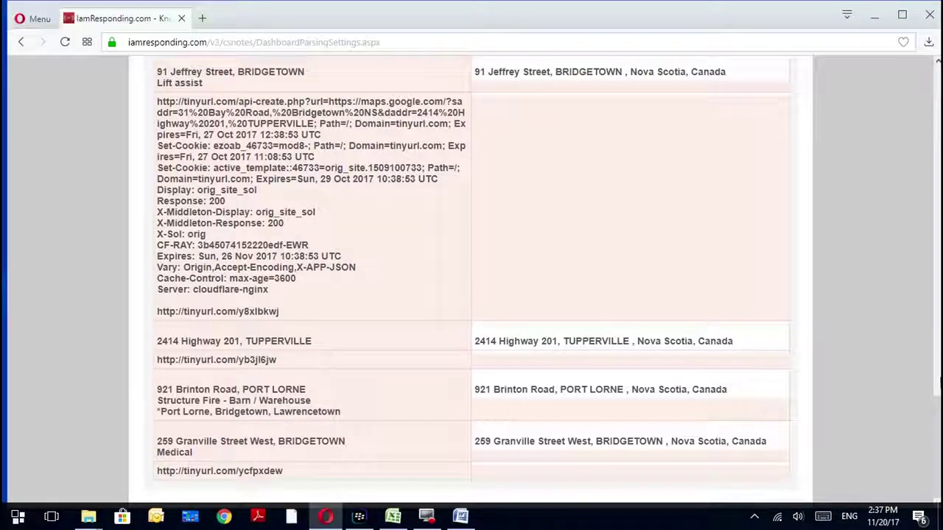
{"action": "scroll", "coordinate": [485, 81], "scroll_direction": "up", "scroll_amount": 10}
{"action": "scroll", "coordinate": [472, 280], "scroll_direction": "up", "scroll_amount": 5}
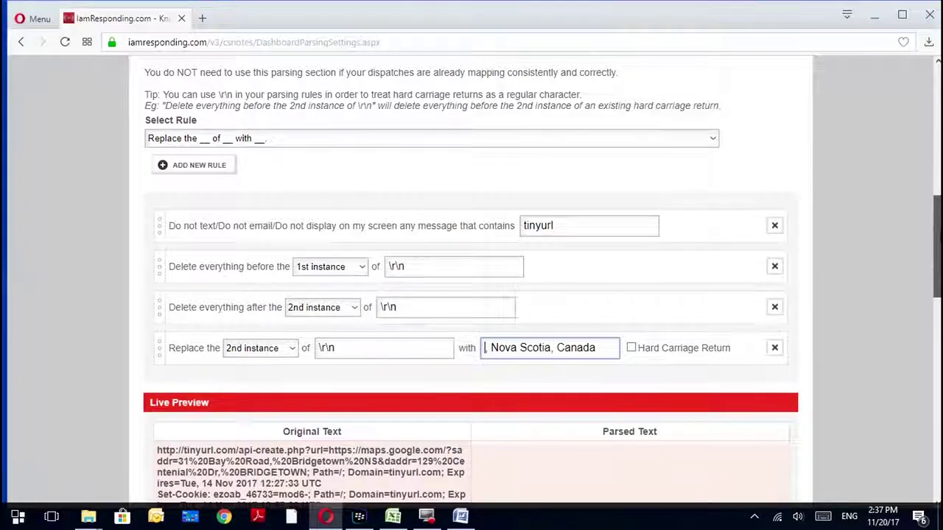
{"action": "scroll", "coordinate": [889, 448], "scroll_direction": "down", "scroll_amount": 15}
{"action": "scroll", "coordinate": [889, 448], "scroll_direction": "up", "scroll_amount": 12}
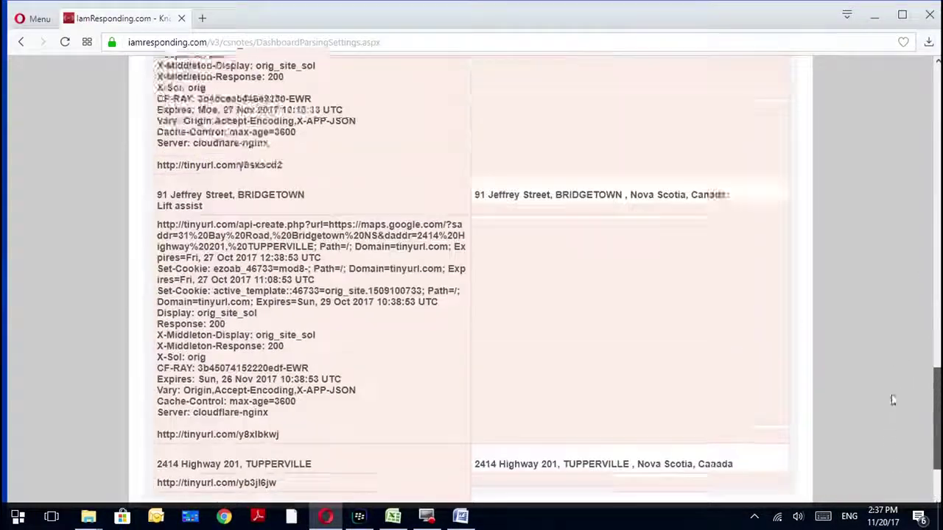
{"action": "scroll", "coordinate": [918, 252], "scroll_direction": "up", "scroll_amount": 3}
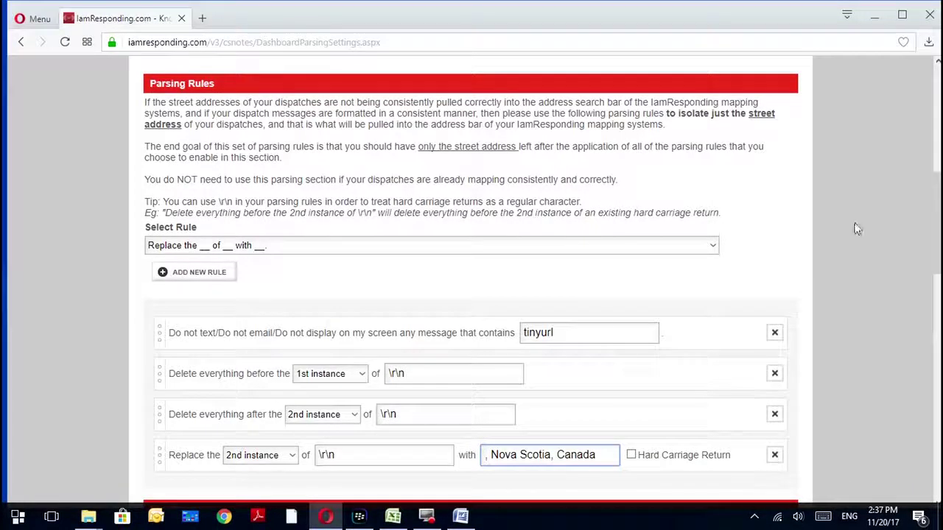
{"action": "left_click", "coordinate": [512, 278]}
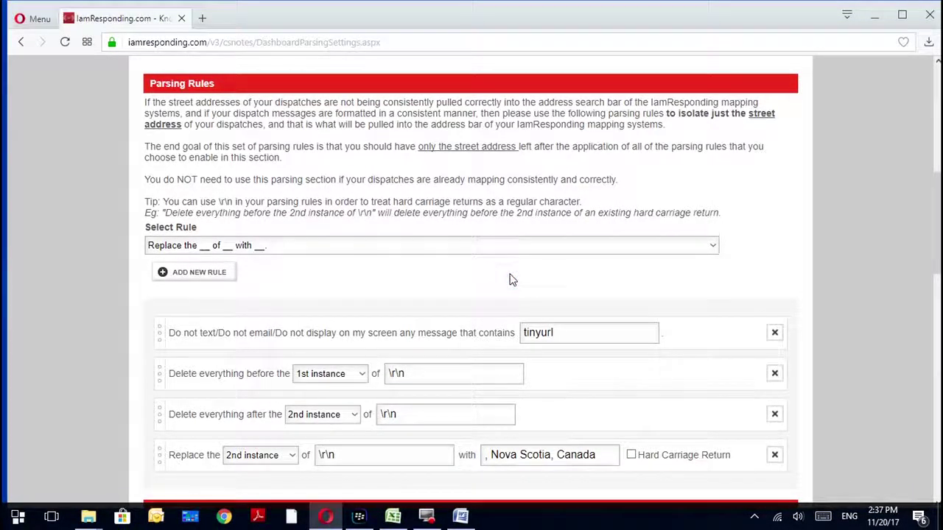
{"action": "left_click", "coordinate": [472, 249]}
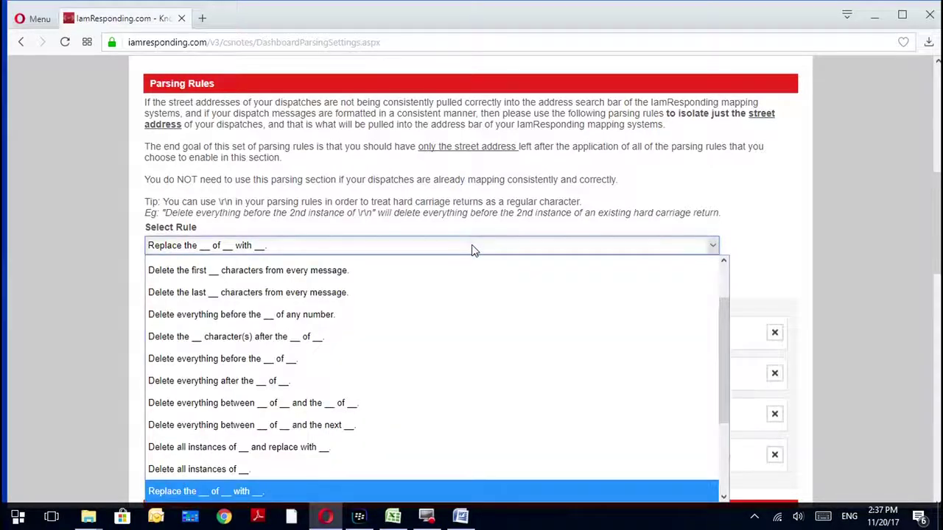
{"action": "scroll", "coordinate": [530, 311], "scroll_direction": "up", "scroll_amount": 1}
Step: Add a 'Do not post/transmit identical (__ characters)' rule set to 30 characters and 30 minutes
{"action": "left_click_drag", "start_coordinate": [724, 361], "coordinate": [719, 449]}
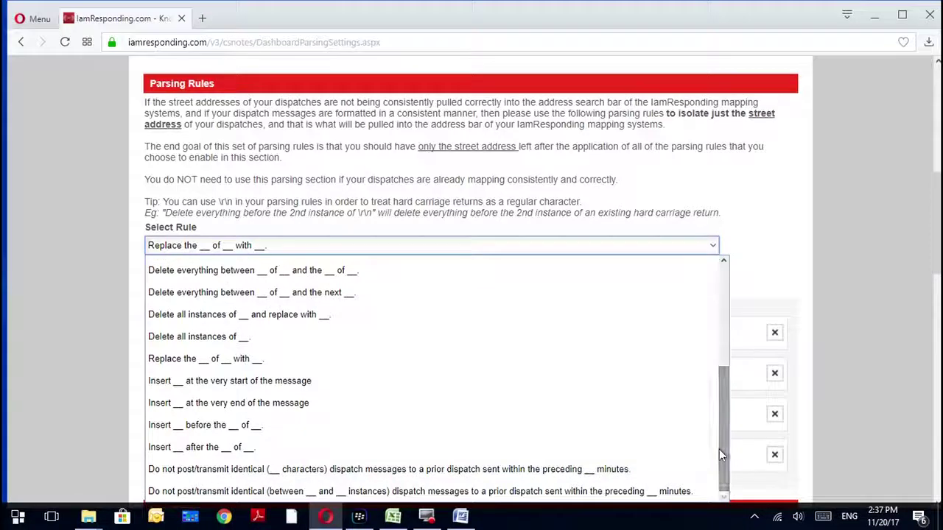
{"action": "left_click", "coordinate": [589, 491]}
{"action": "scroll", "coordinate": [380, 440], "scroll_direction": "up", "scroll_amount": 2}
{"action": "left_click", "coordinate": [400, 405]}
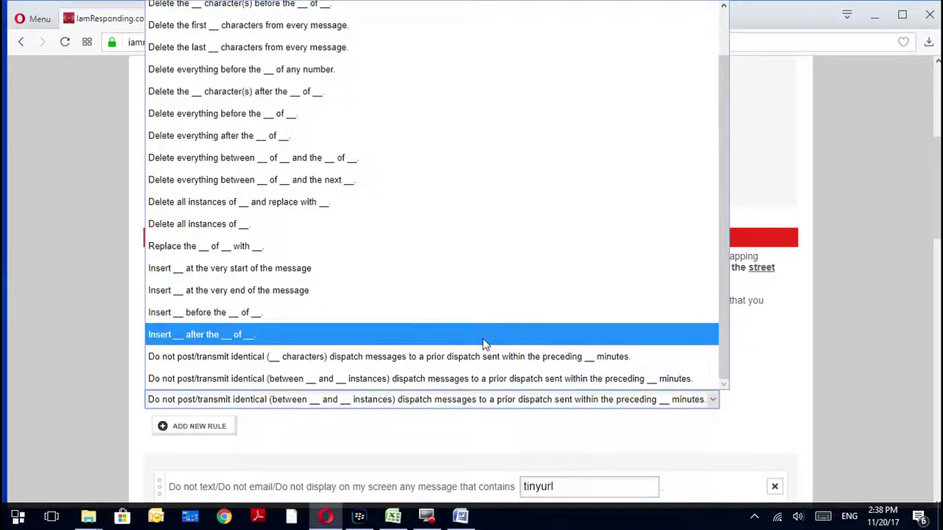
{"action": "left_click", "coordinate": [480, 356]}
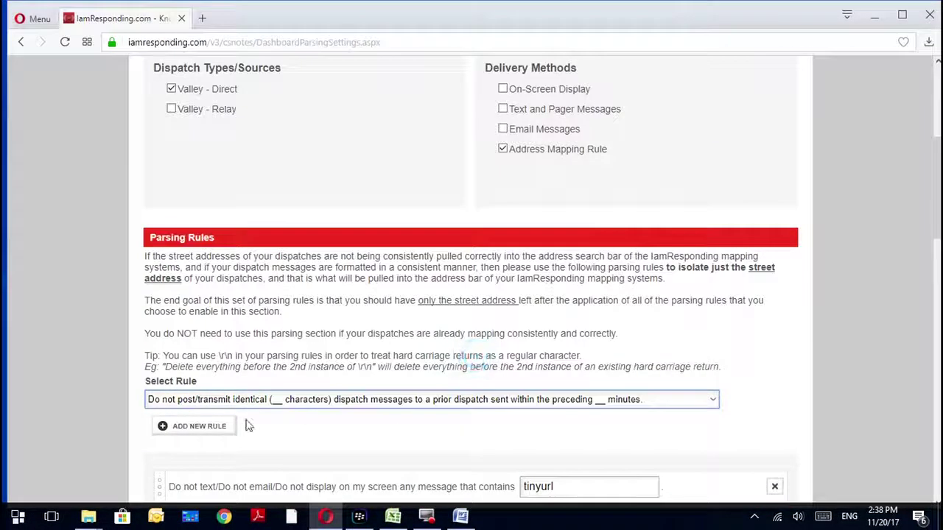
{"action": "left_click", "coordinate": [207, 427]}
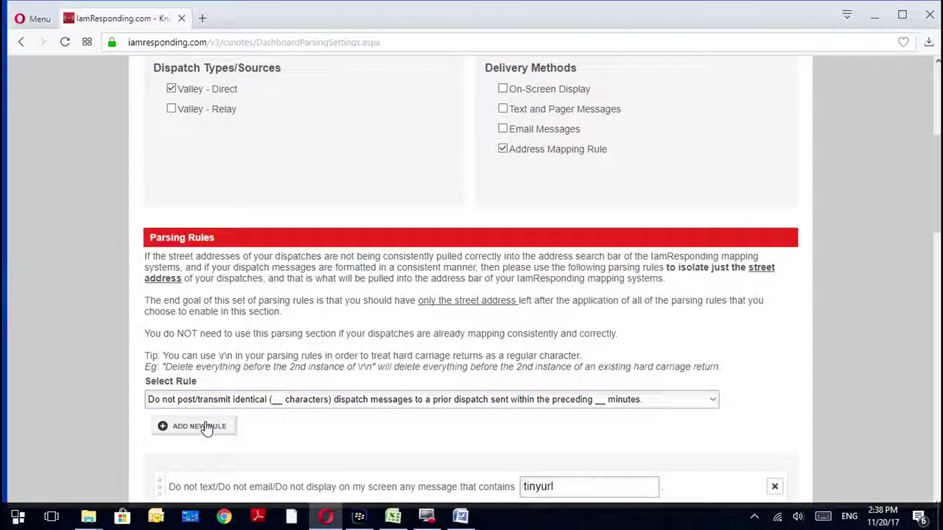
{"action": "left_click_drag", "start_coordinate": [937, 221], "coordinate": [937, 292]}
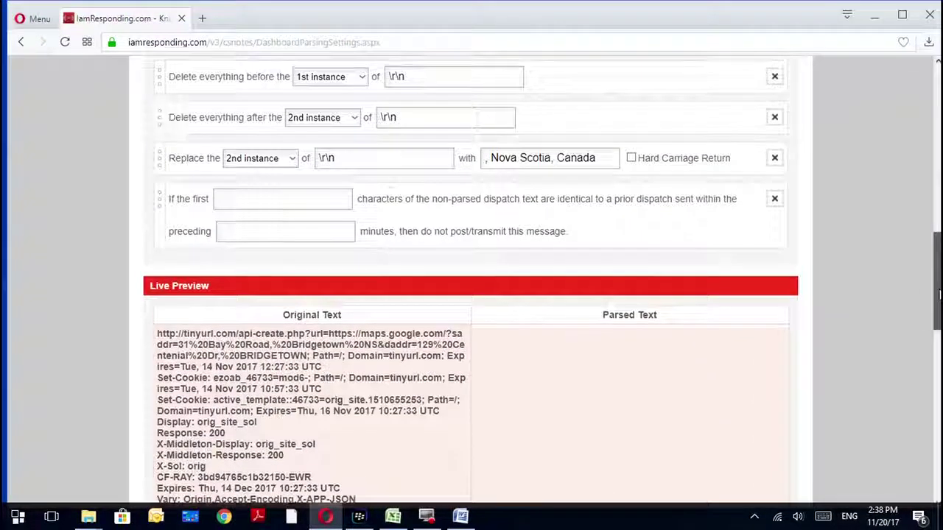
{"action": "left_click", "coordinate": [320, 199]}
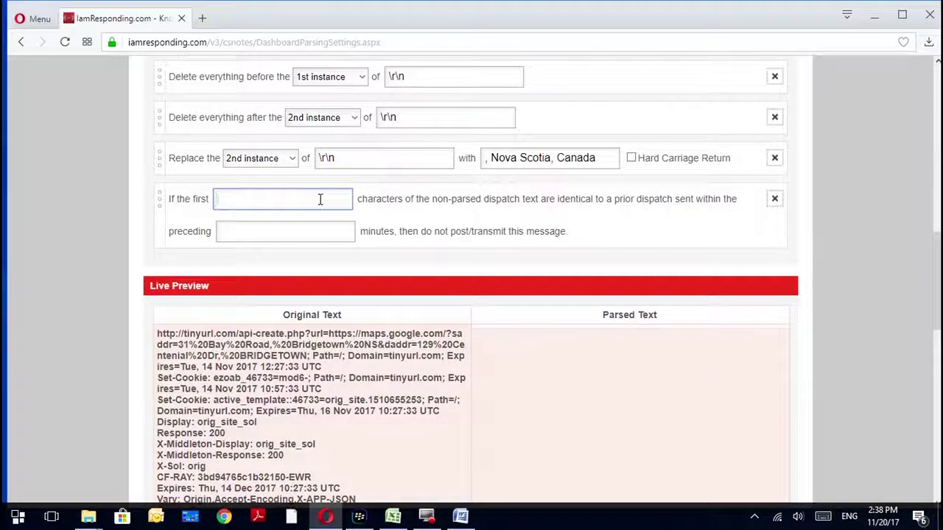
{"action": "type", "text": "30"}
{"action": "key", "text": "Tab"}
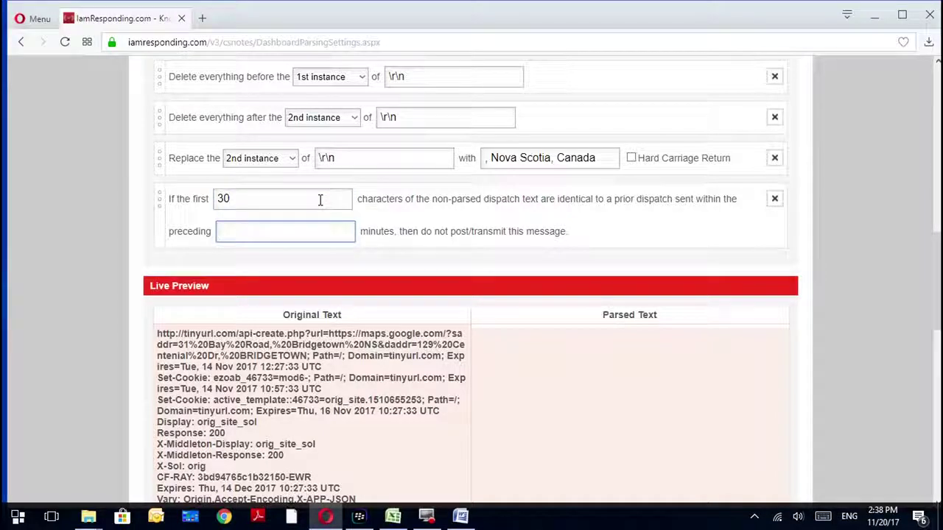
{"action": "type", "text": "30"}
Step: Move the 30/30 duplicate rule up beneath the tinyurl rule, then review all five rules
{"action": "left_click_drag", "start_coordinate": [185, 206], "coordinate": [186, 338]}
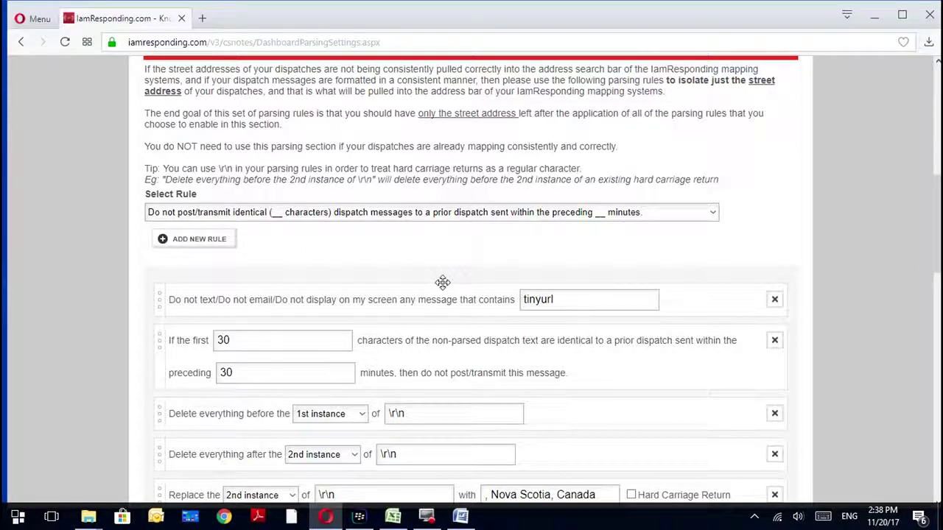
{"action": "left_click_drag", "start_coordinate": [936, 175], "coordinate": [934, 215]}
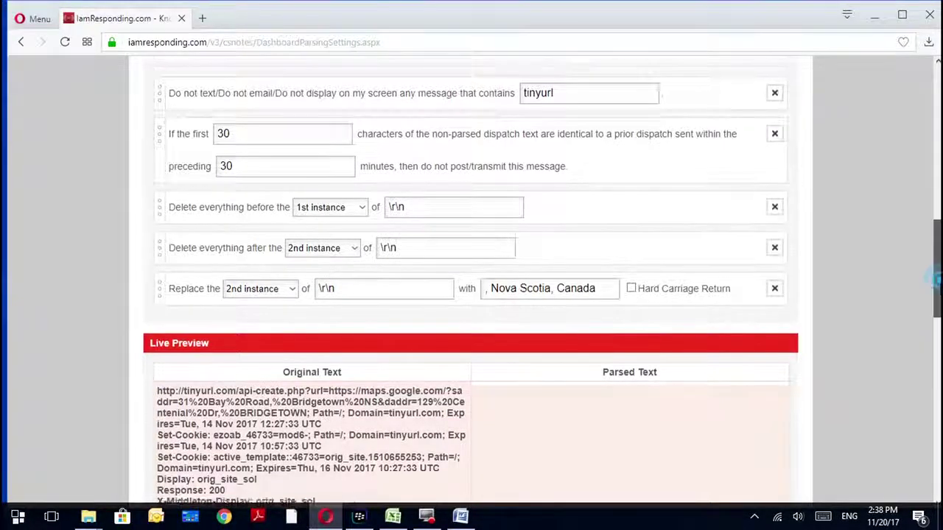
{"action": "scroll", "coordinate": [353, 132], "scroll_direction": "down", "scroll_amount": 1}
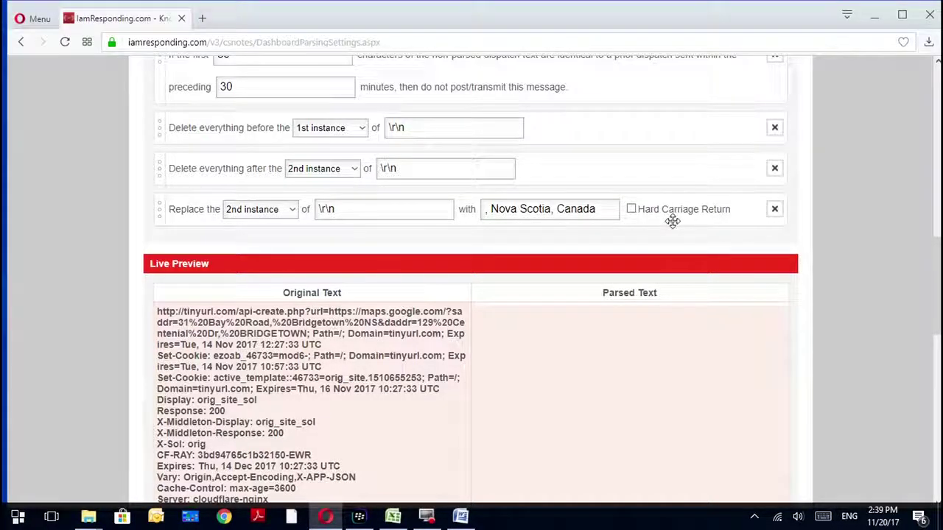
{"action": "left_click_drag", "start_coordinate": [937, 272], "coordinate": [937, 88]}
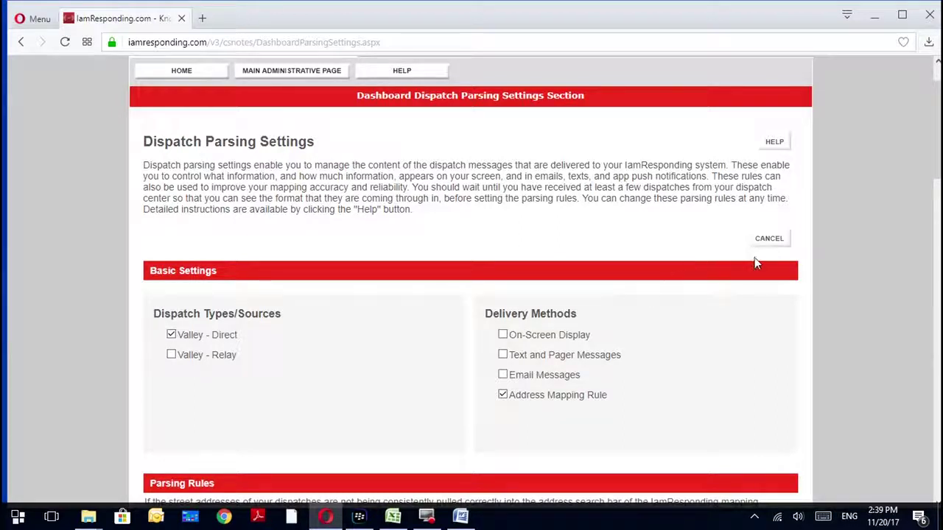
Step: Begin a new Valley - Direct profile delivering via On-Screen Display, Text and Pager, and Email Messages
{"action": "left_click", "coordinate": [767, 241]}
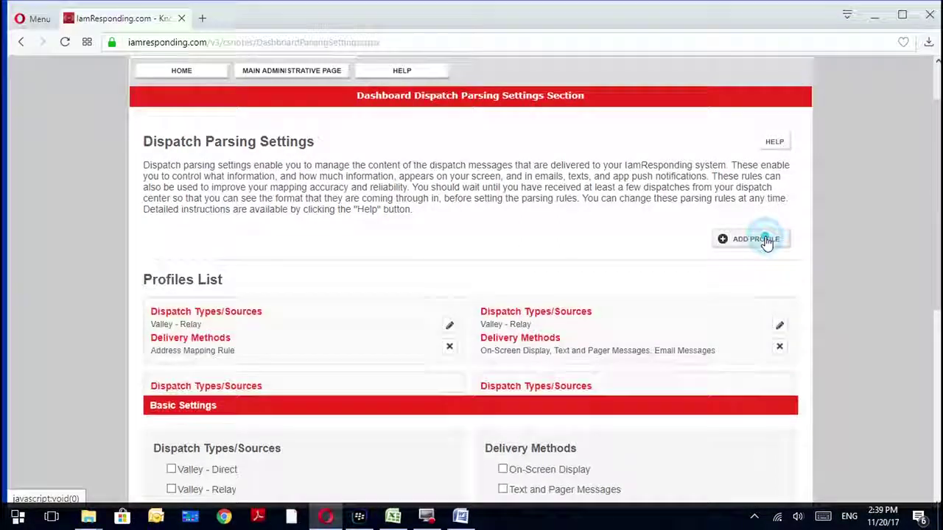
{"action": "left_click", "coordinate": [755, 282]}
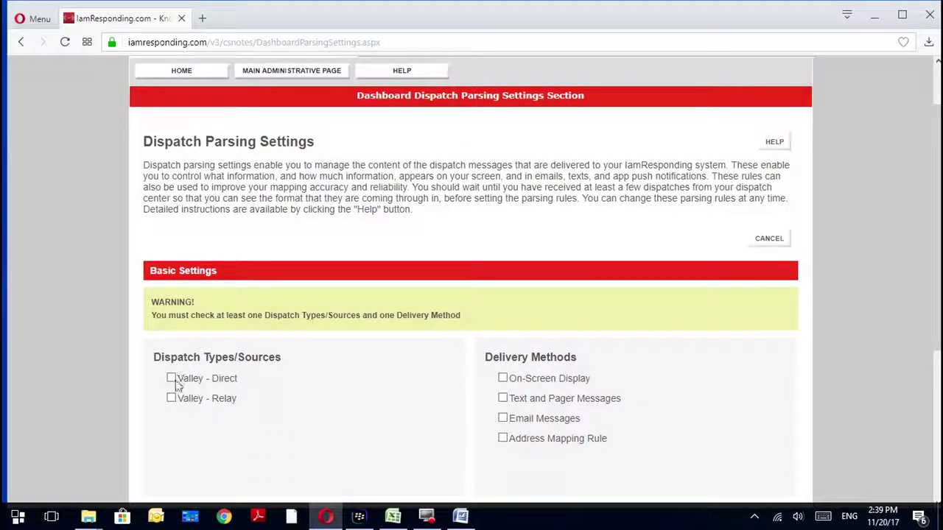
{"action": "left_click", "coordinate": [171, 379]}
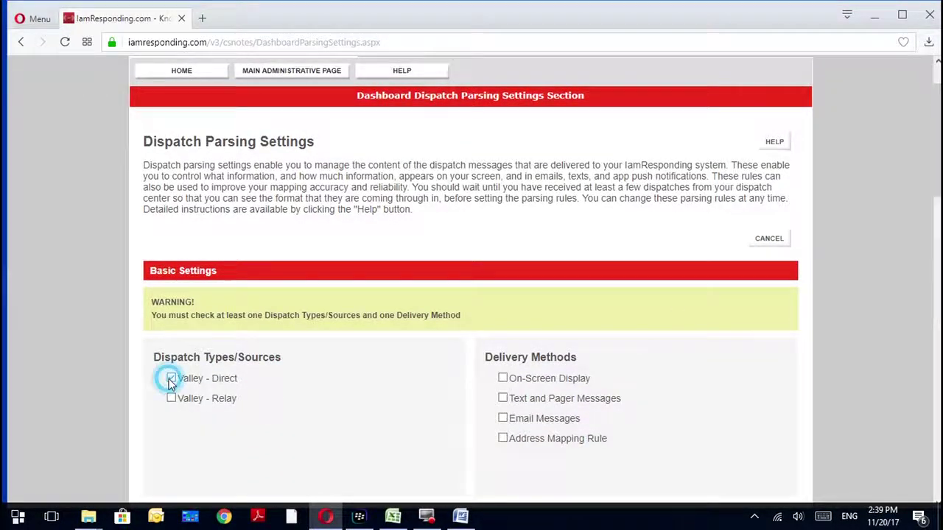
{"action": "left_click", "coordinate": [504, 380]}
{"action": "left_click", "coordinate": [503, 399]}
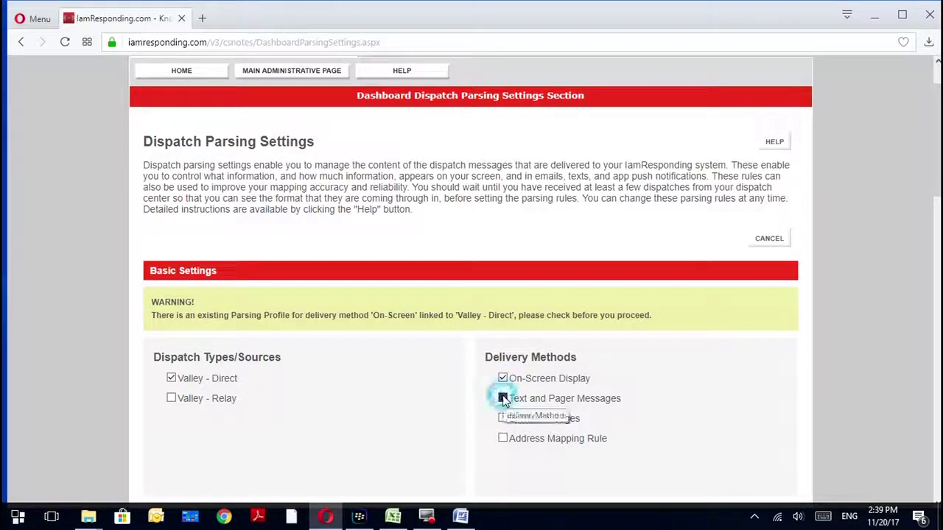
{"action": "left_click", "coordinate": [504, 418]}
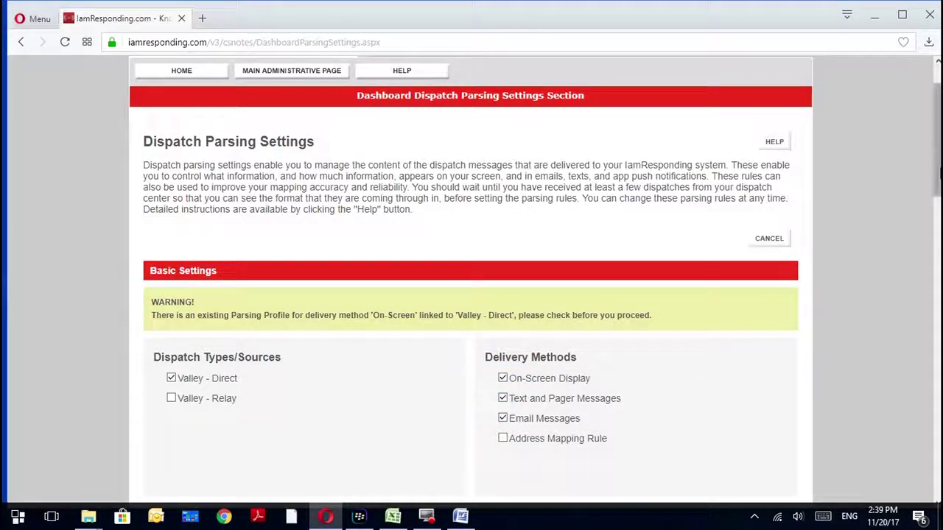
{"action": "left_click_drag", "start_coordinate": [937, 158], "coordinate": [937, 296]}
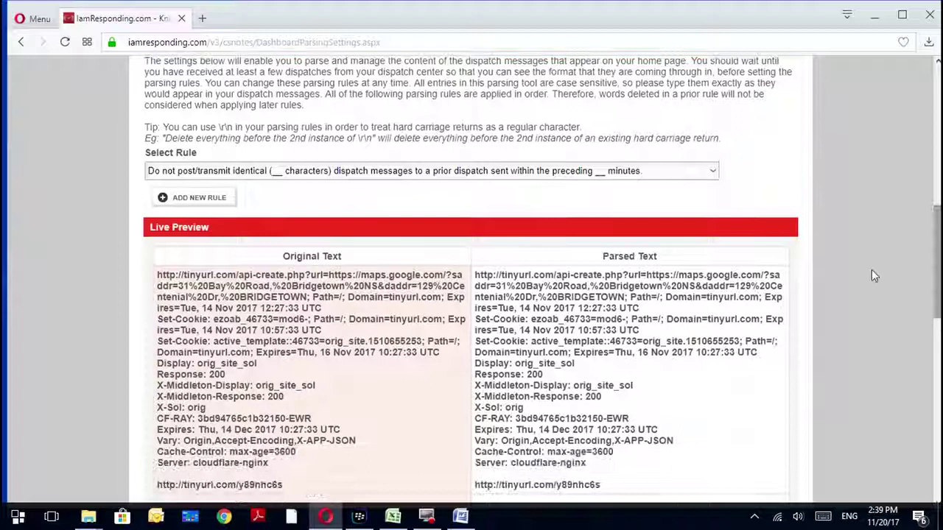
Step: Add a 'Do not text/email/display… contains' rule with the word 'tinyurl'
{"action": "left_click", "coordinate": [339, 174]}
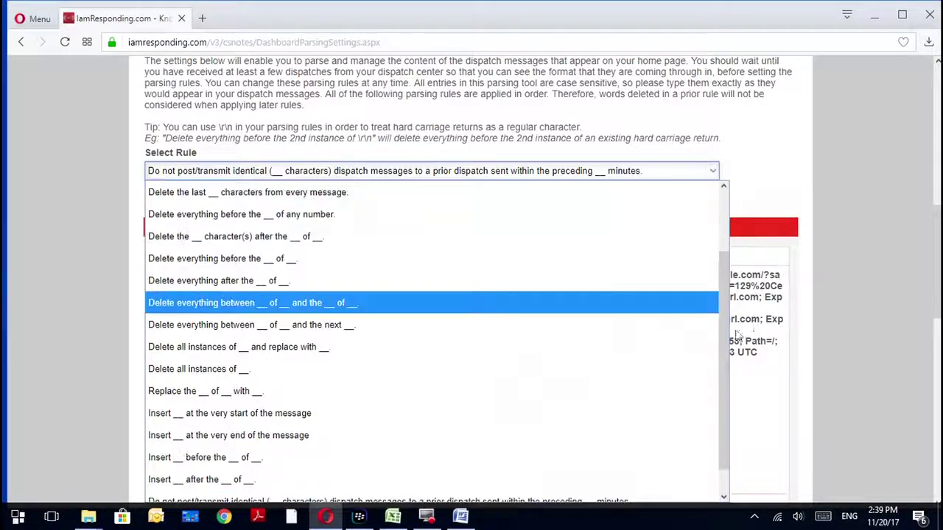
{"action": "left_click_drag", "start_coordinate": [726, 336], "coordinate": [724, 249]}
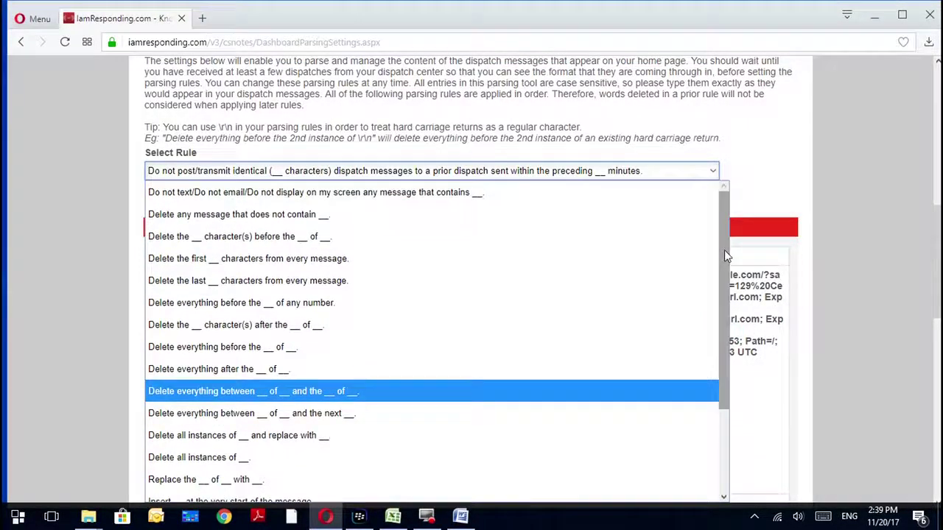
{"action": "left_click", "coordinate": [385, 198]}
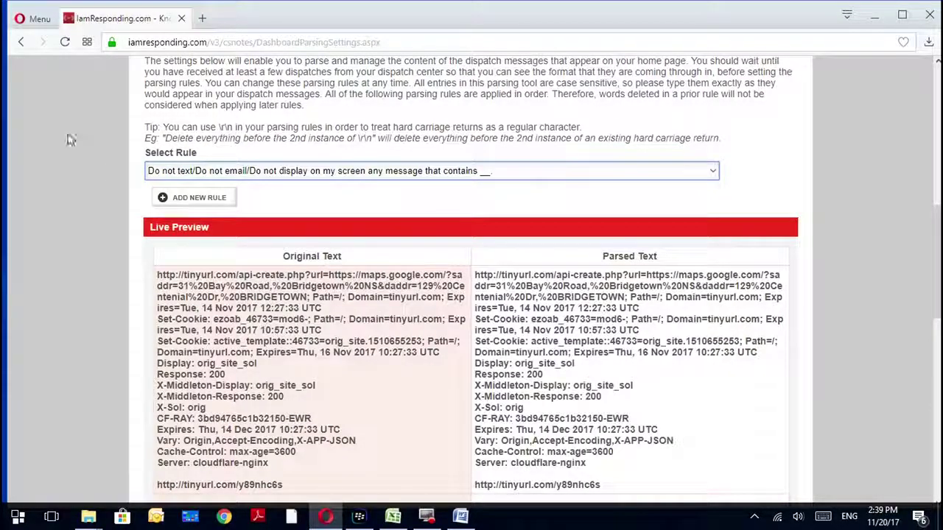
{"action": "left_click", "coordinate": [183, 199]}
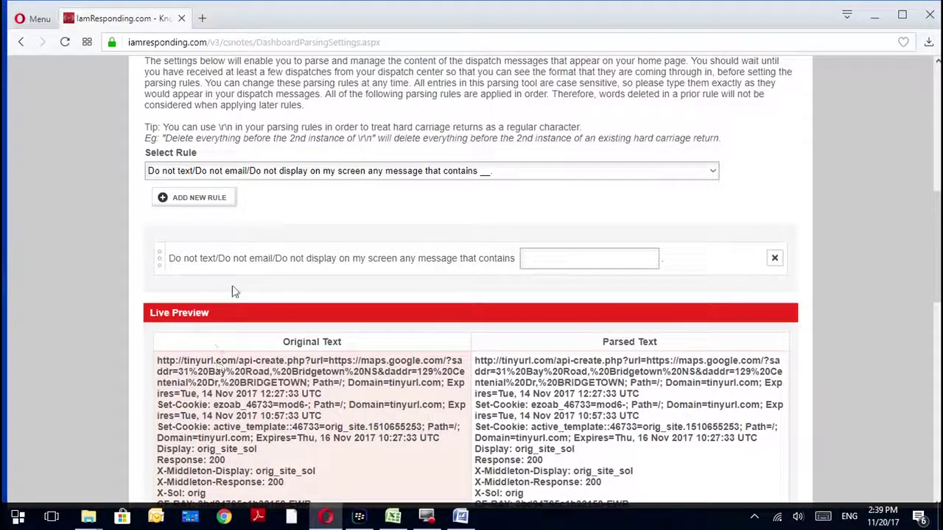
{"action": "left_click", "coordinate": [613, 260]}
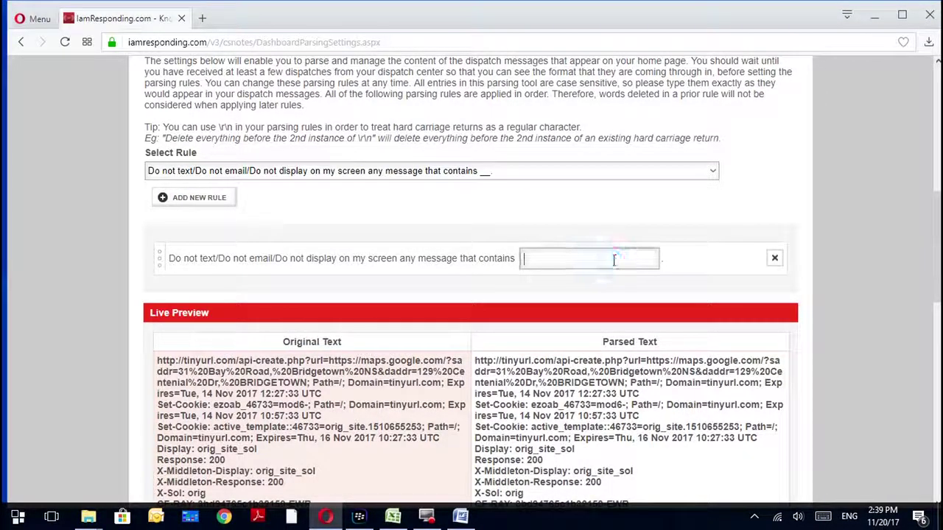
{"action": "type", "text": "tuiny ur"}
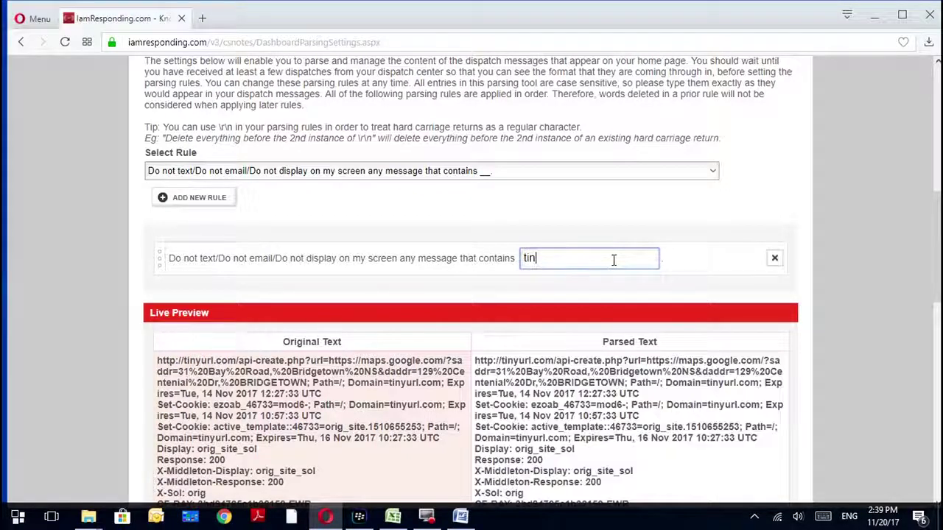
{"action": "key", "text": "BackSpace"}
{"action": "key", "text": "BackSpace"}
{"action": "type", "text": "url"}
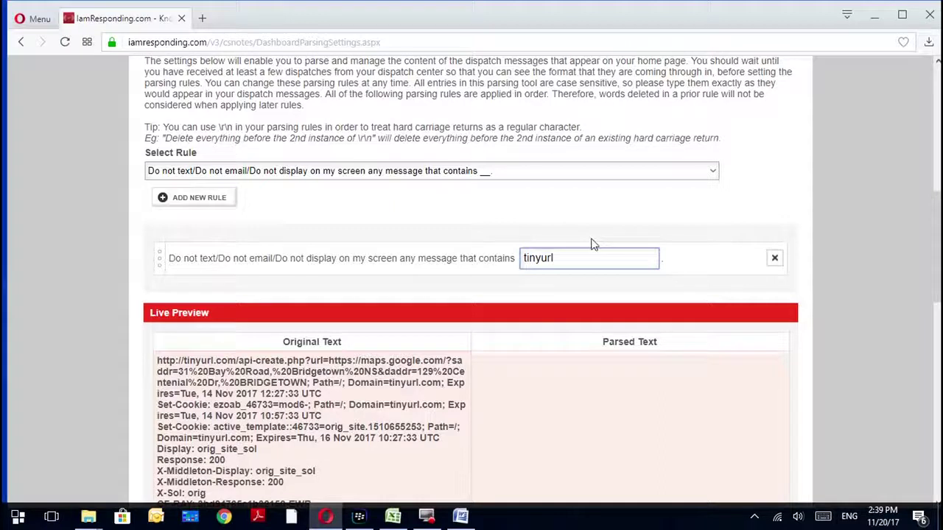
Step: Add the identical-dispatch rule comparing the first 30 characters over a 30-minute window
{"action": "left_click", "coordinate": [582, 171]}
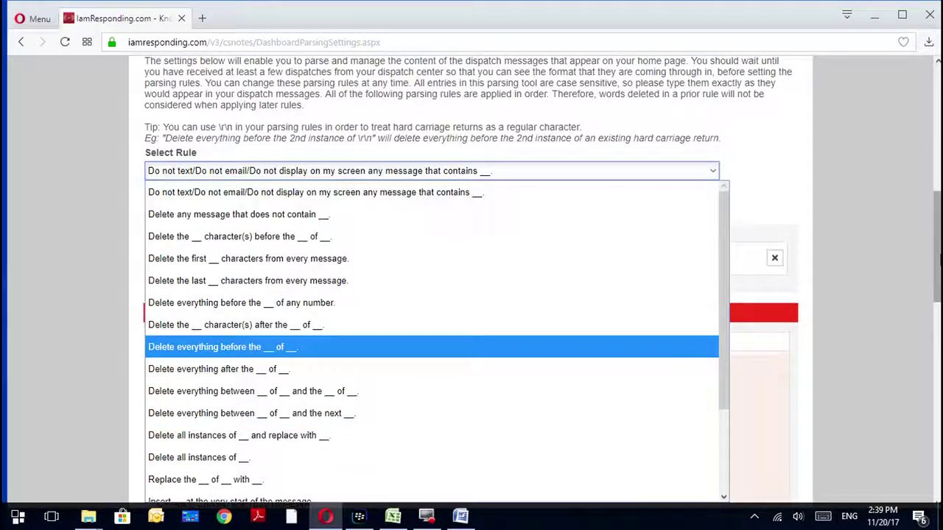
{"action": "scroll", "coordinate": [472, 294], "scroll_direction": "down", "scroll_amount": 5}
{"action": "scroll", "coordinate": [472, 295], "scroll_direction": "up", "scroll_amount": 2}
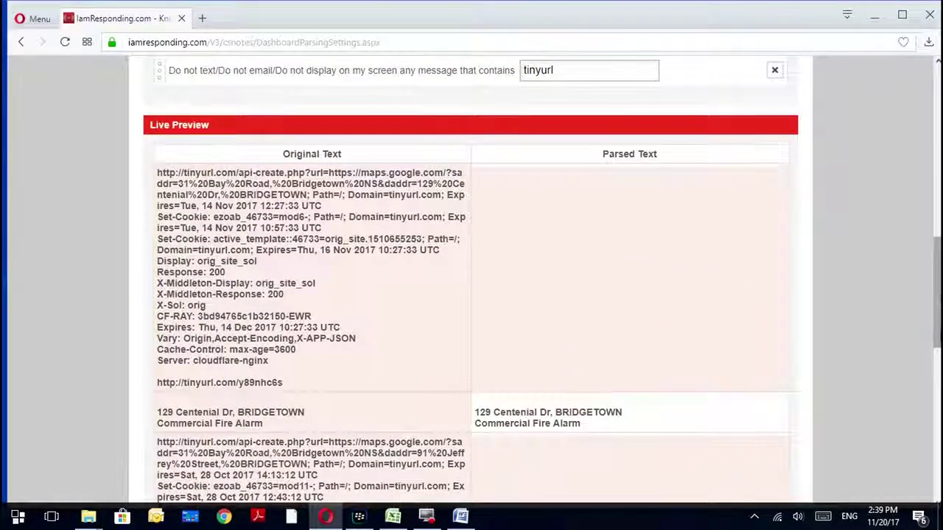
{"action": "scroll", "coordinate": [711, 116], "scroll_direction": "up", "scroll_amount": 2}
{"action": "left_click", "coordinate": [711, 81]}
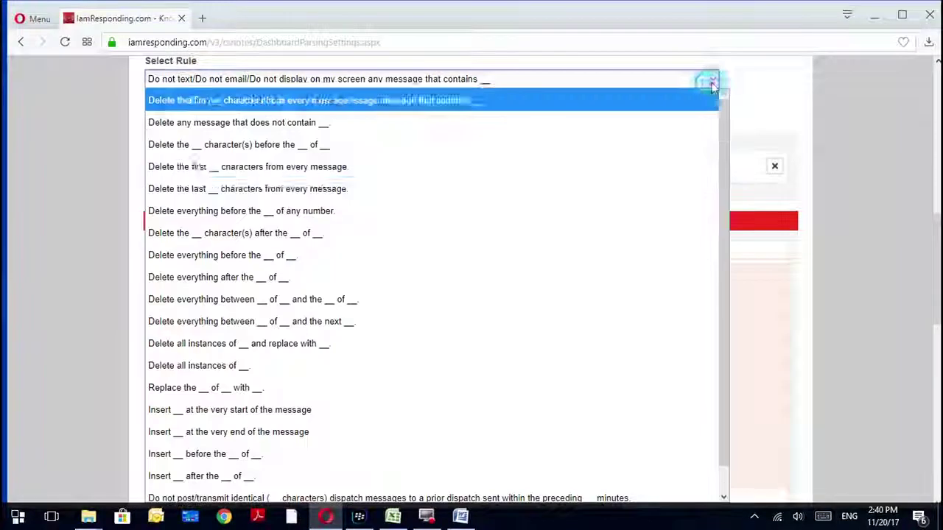
{"action": "left_click_drag", "start_coordinate": [722, 185], "coordinate": [721, 248]}
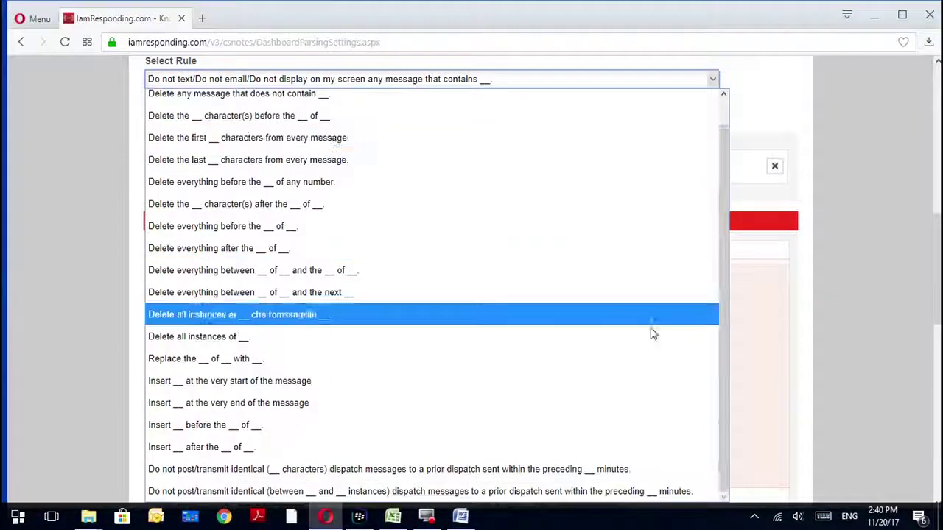
{"action": "left_click", "coordinate": [561, 469]}
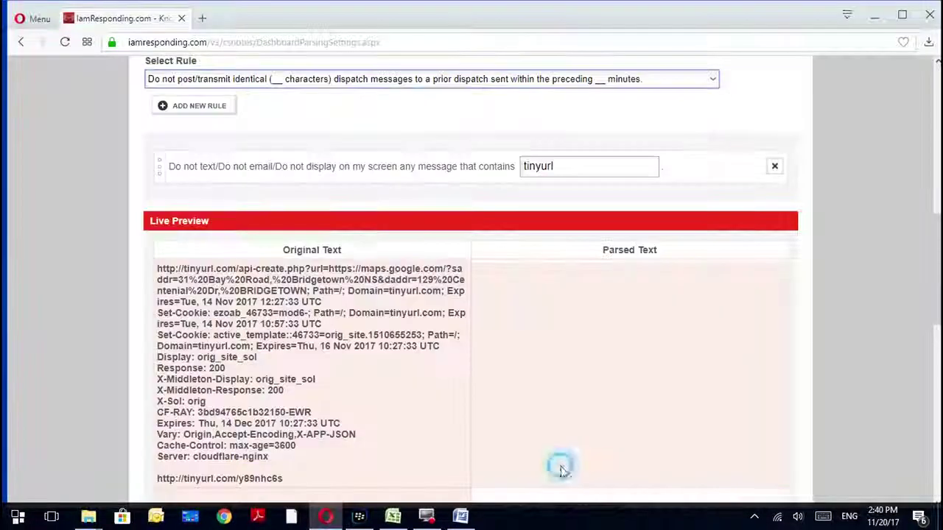
{"action": "left_click", "coordinate": [224, 111]}
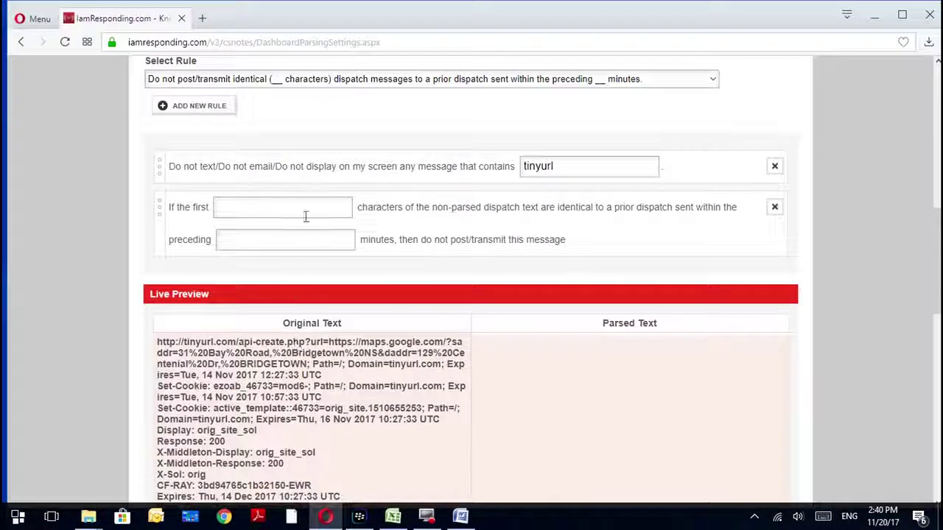
{"action": "left_click", "coordinate": [306, 210]}
{"action": "type", "text": "30"}
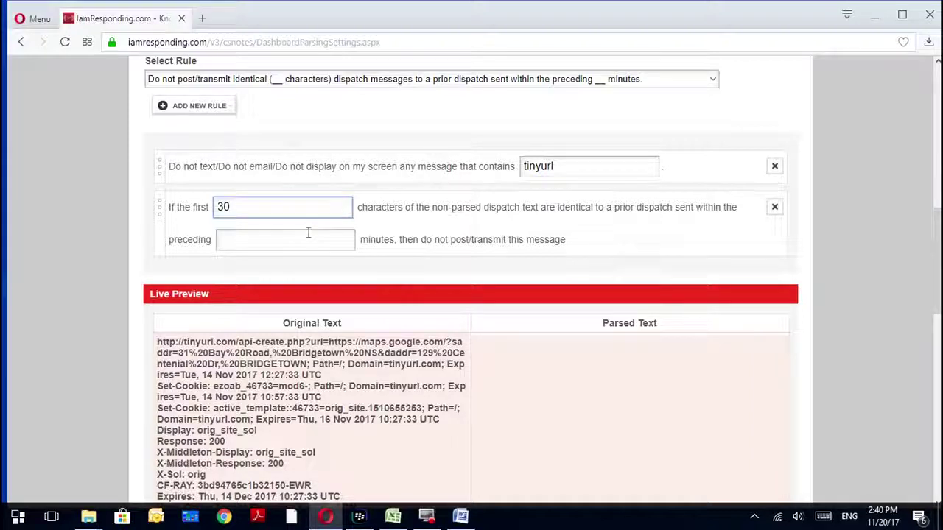
{"action": "left_click", "coordinate": [309, 237]}
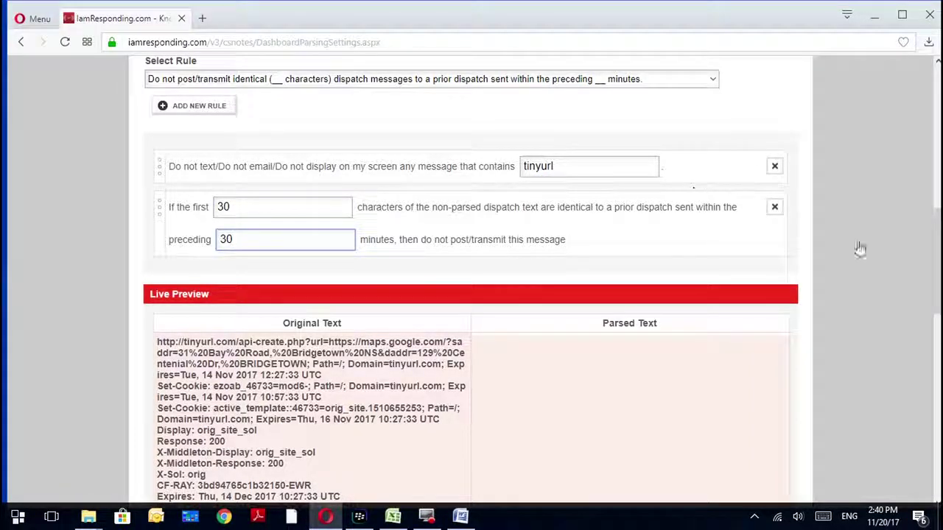
{"action": "left_click_drag", "start_coordinate": [934, 291], "coordinate": [934, 395]}
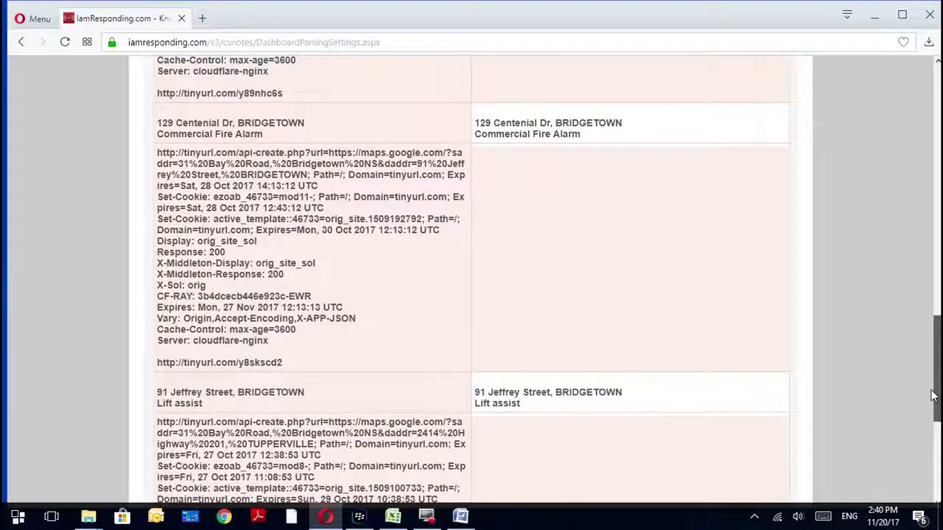
{"action": "left_click_drag", "start_coordinate": [934, 396], "coordinate": [873, 467]}
{"action": "left_click_drag", "start_coordinate": [866, 513], "coordinate": [924, 162]}
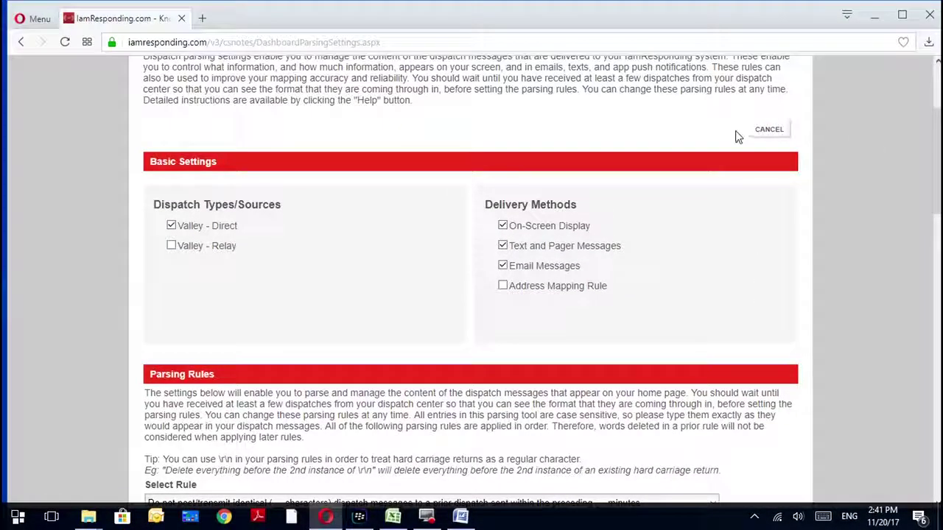